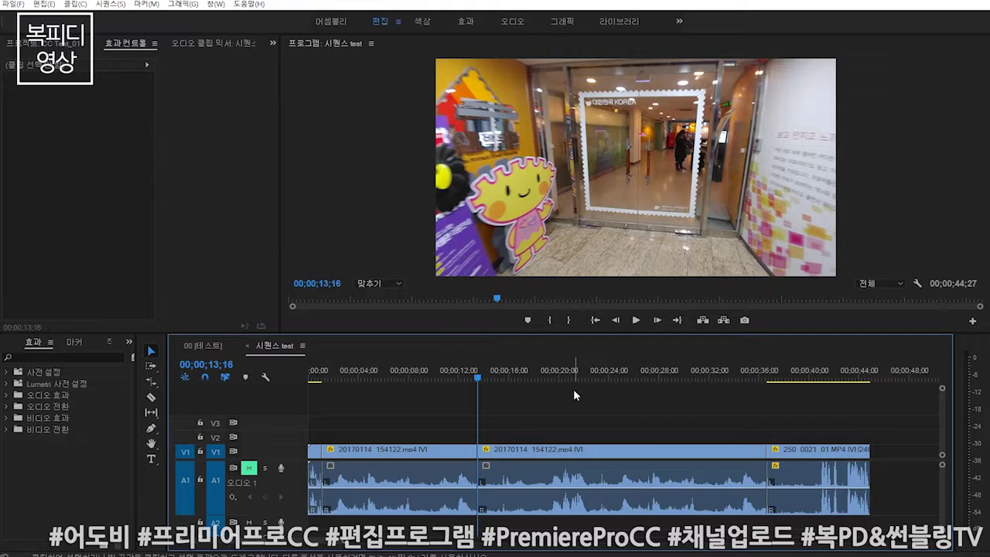
Review the test sequence and park the playhead at exactly 30 seconds (timecode 3000).
mouse_move(645, 383)
mouse_down()
mouse_move(314, 379)
mouse_move(372, 389)
mouse_move(797, 383)
mouse_up()
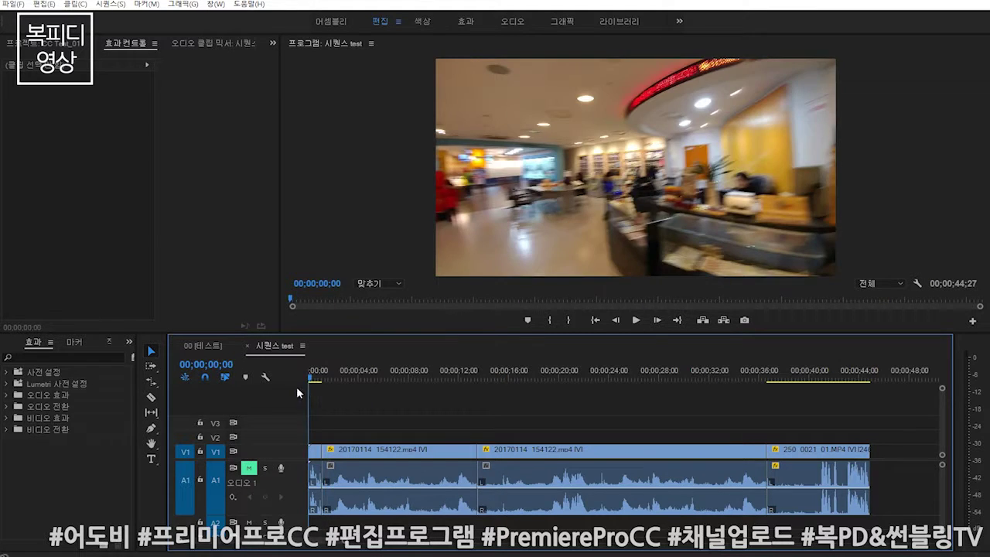
click(9, 43)
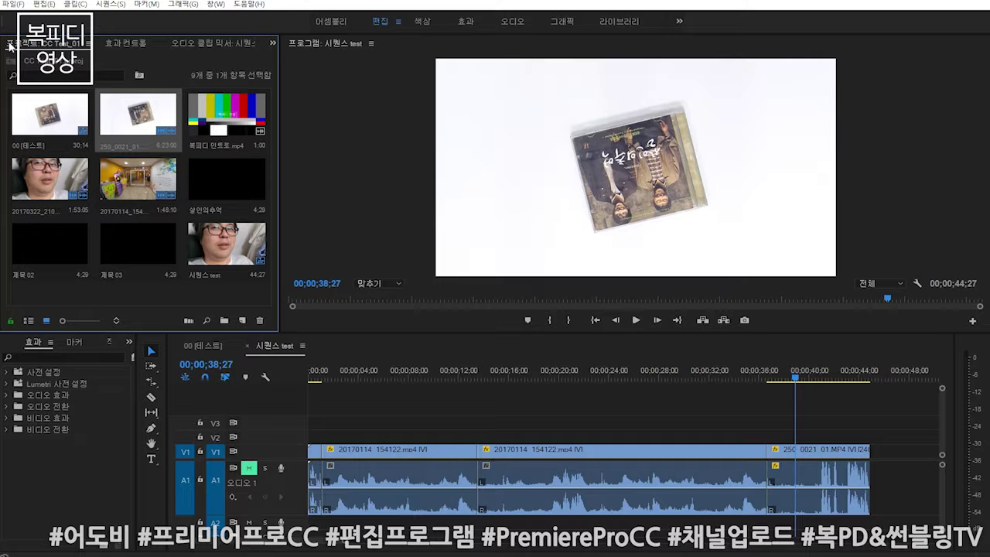
mouse_move(571, 379)
mouse_down()
mouse_move(807, 381)
mouse_move(800, 402)
mouse_move(522, 403)
mouse_up()
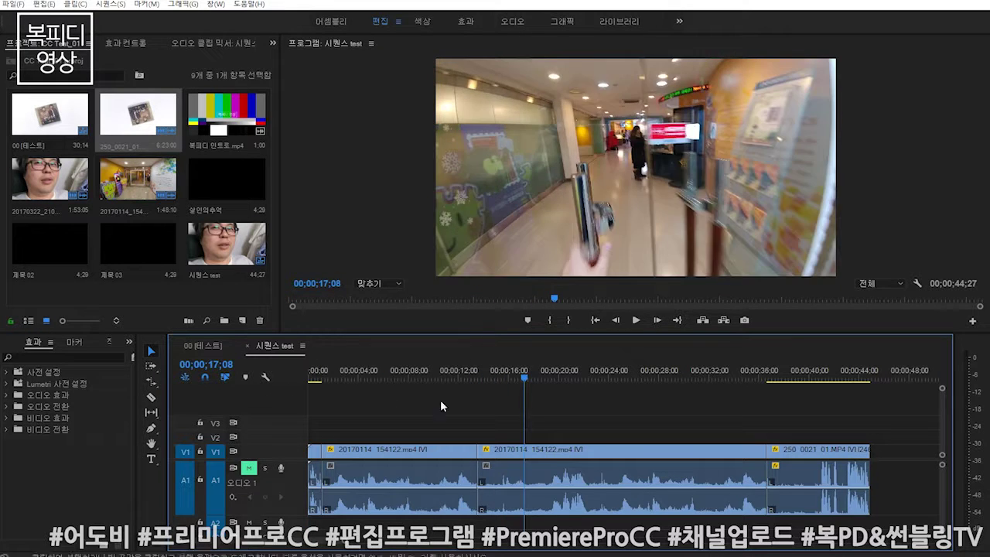
click(208, 362)
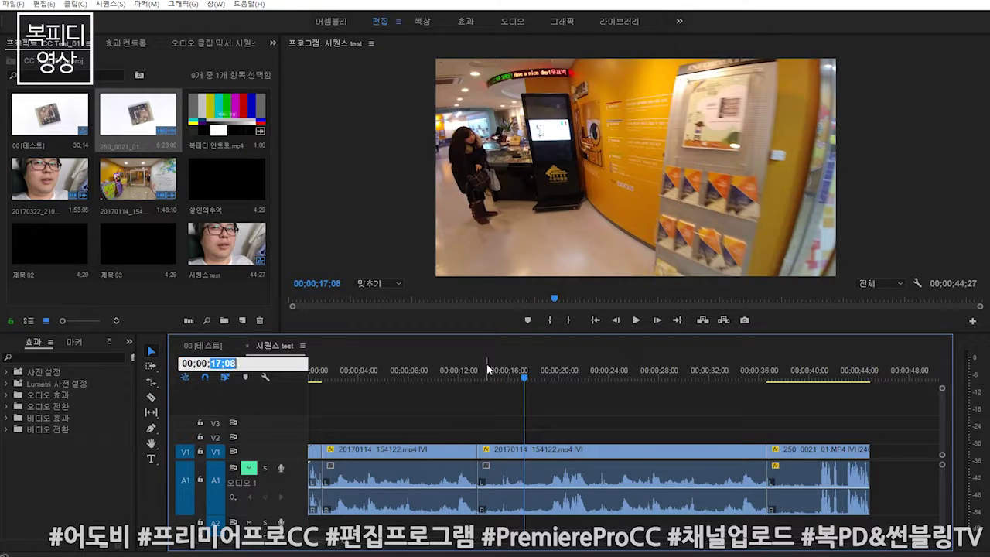
text(14000)
key(Return)
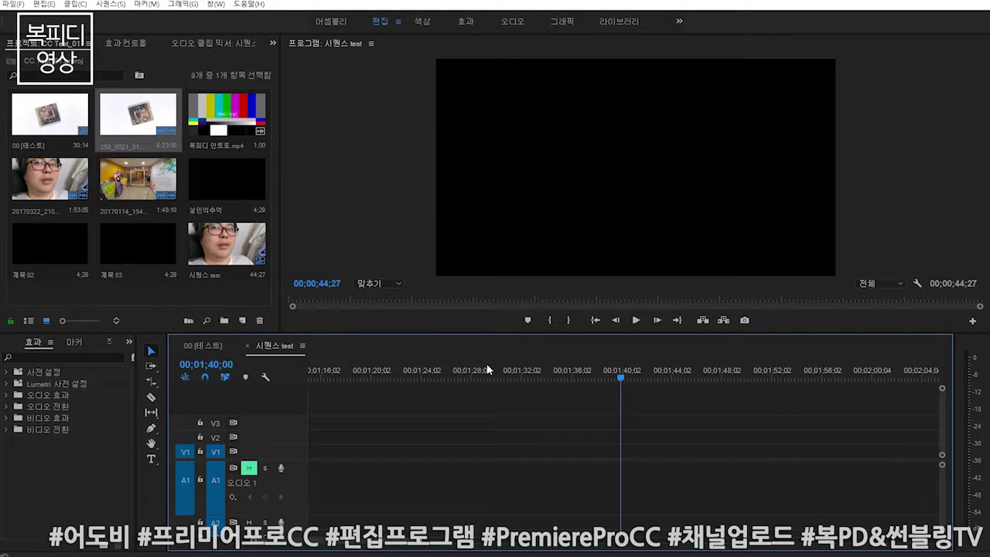
click(204, 366)
text(3000)
key(Return)
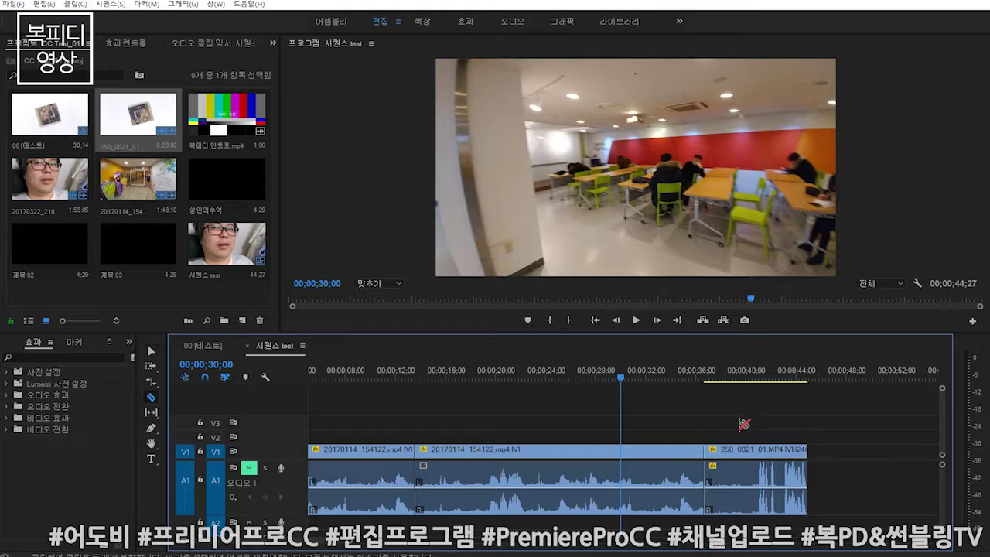
Cut the clips at 30 seconds, delete everything after the cut, and preview the result.
key(ctrl+k)
drag(657, 428, 753, 482)
key(Delete)
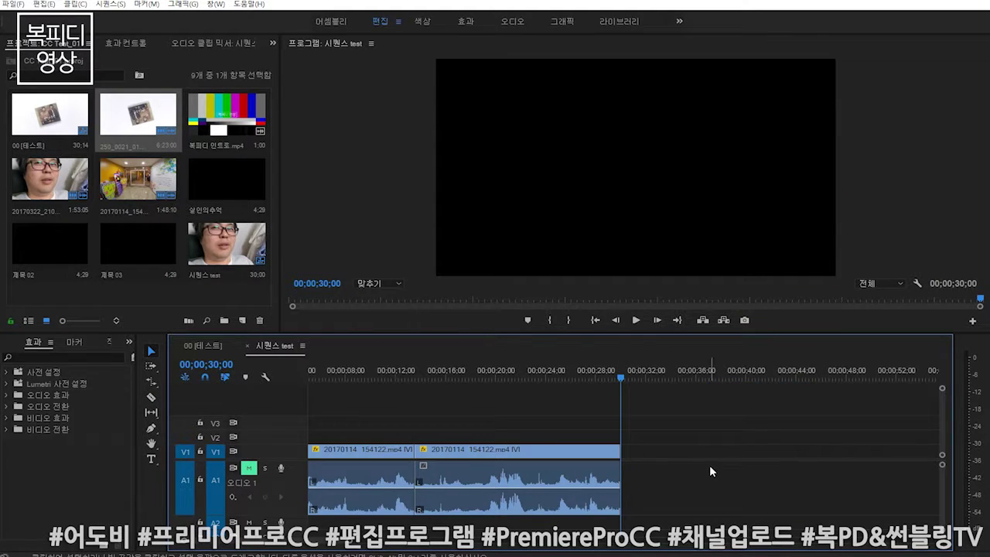
key(Home)
mouse_move(572, 375)
mouse_down()
mouse_move(648, 395)
mouse_move(250, 387)
mouse_up()
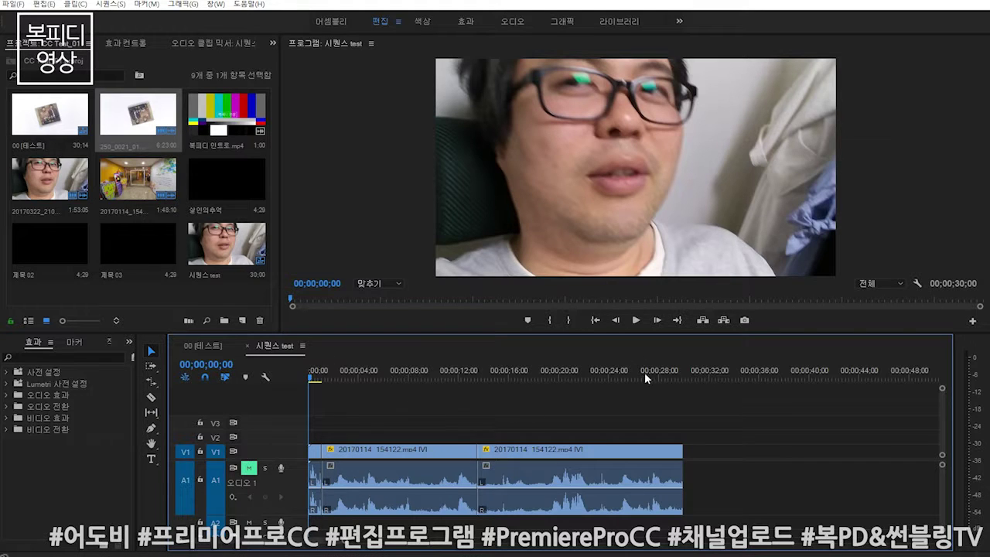
click(302, 345)
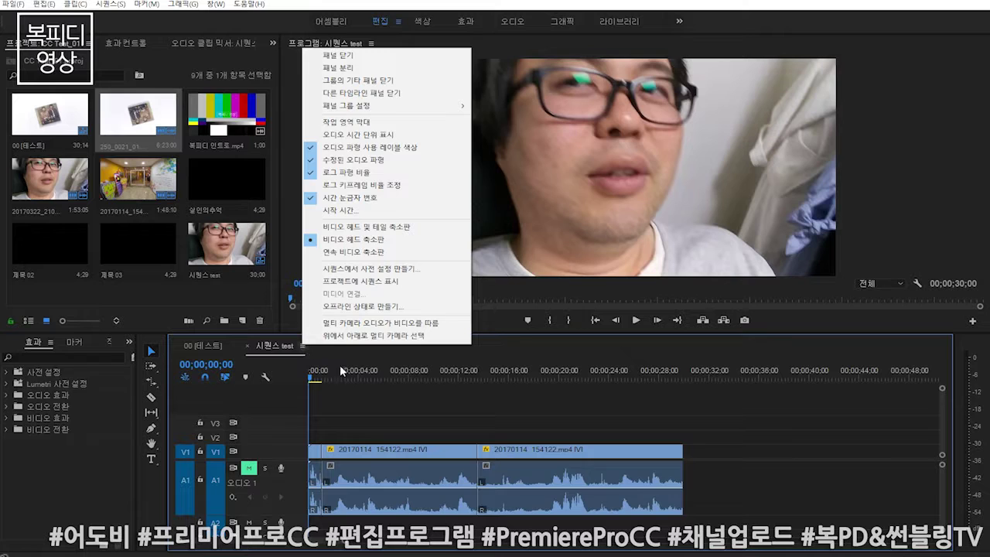
Enable the work area bar and stretch it from the start to cover the full 30 seconds.
click(370, 122)
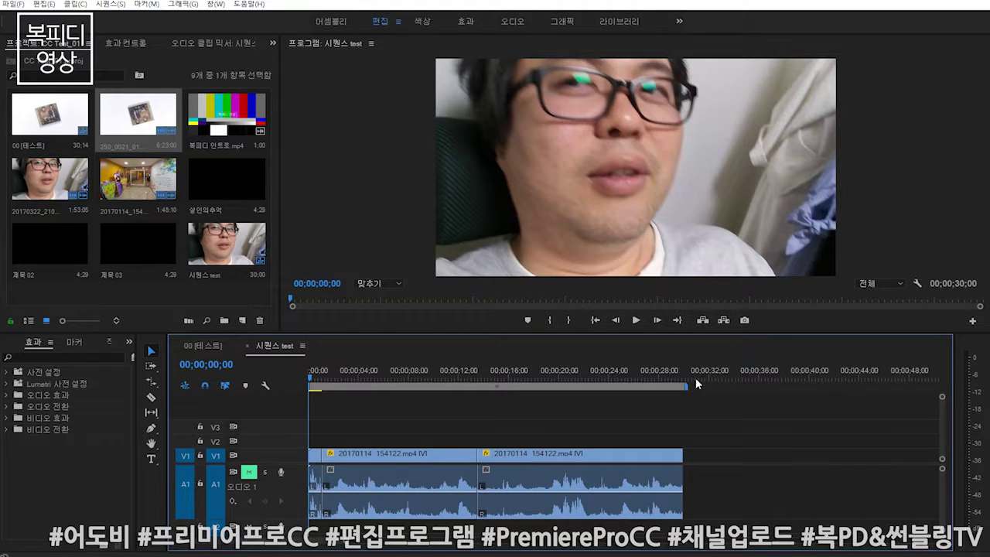
mouse_move(685, 386)
mouse_down()
mouse_move(472, 389)
mouse_move(567, 416)
mouse_move(669, 416)
mouse_up()
drag(669, 416, 478, 410)
drag(424, 382, 466, 368)
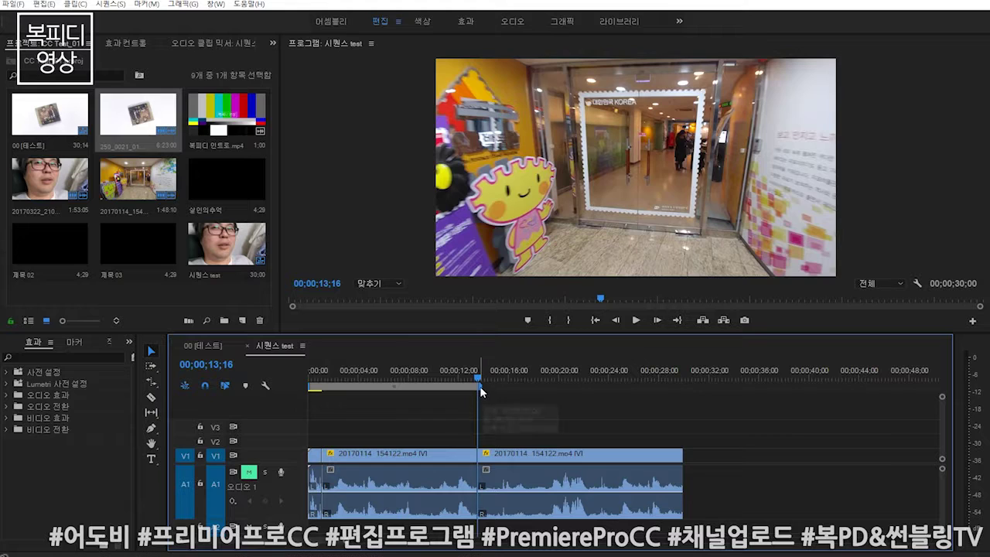
drag(480, 381, 636, 379)
drag(486, 391, 684, 381)
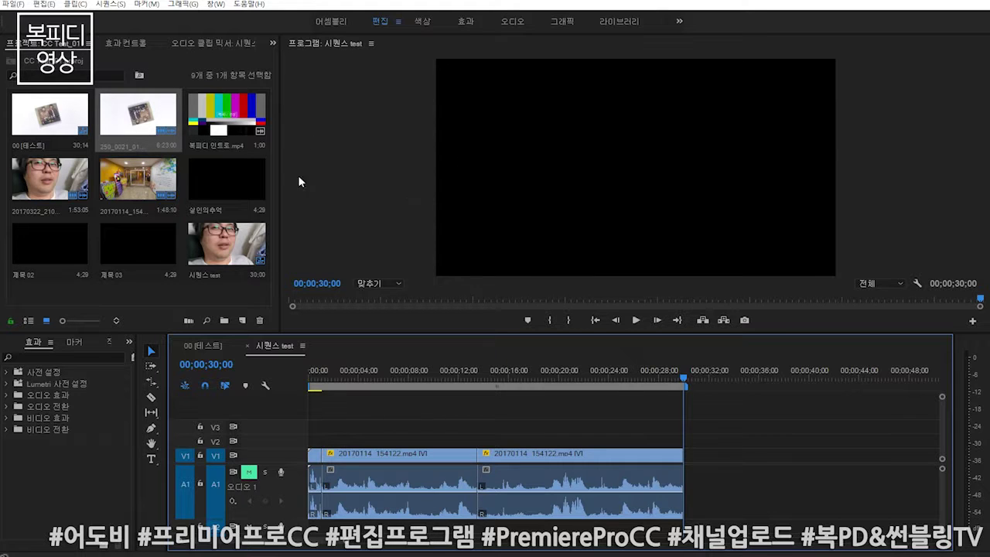
Open File > Export > Media to bring up H.264 Export Settings for the test sequence.
click(3, 5)
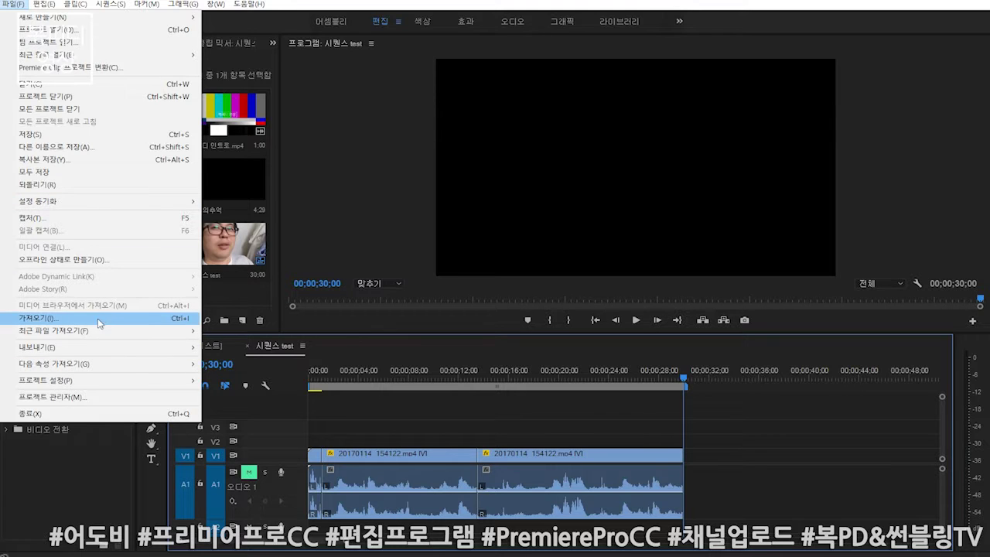
mouse_move(104, 349)
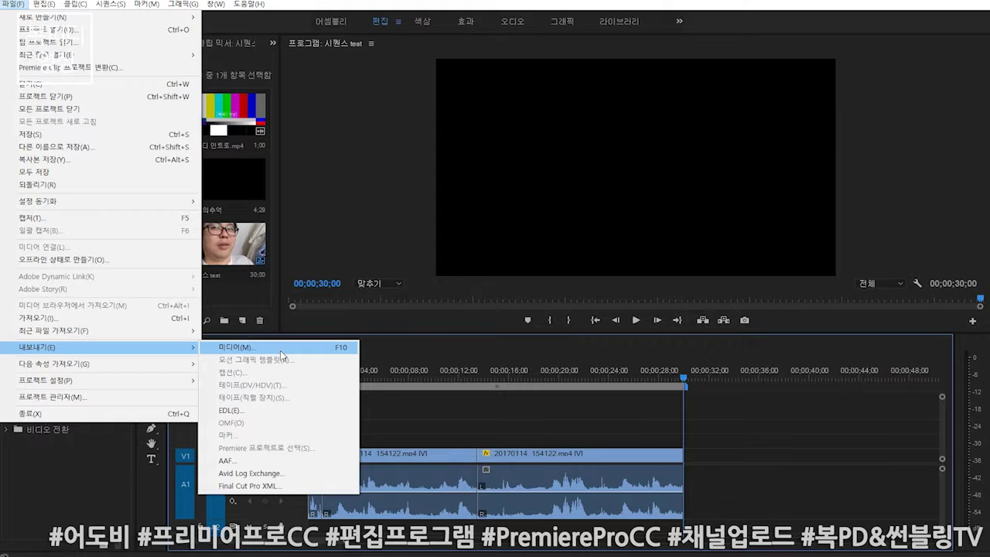
click(281, 354)
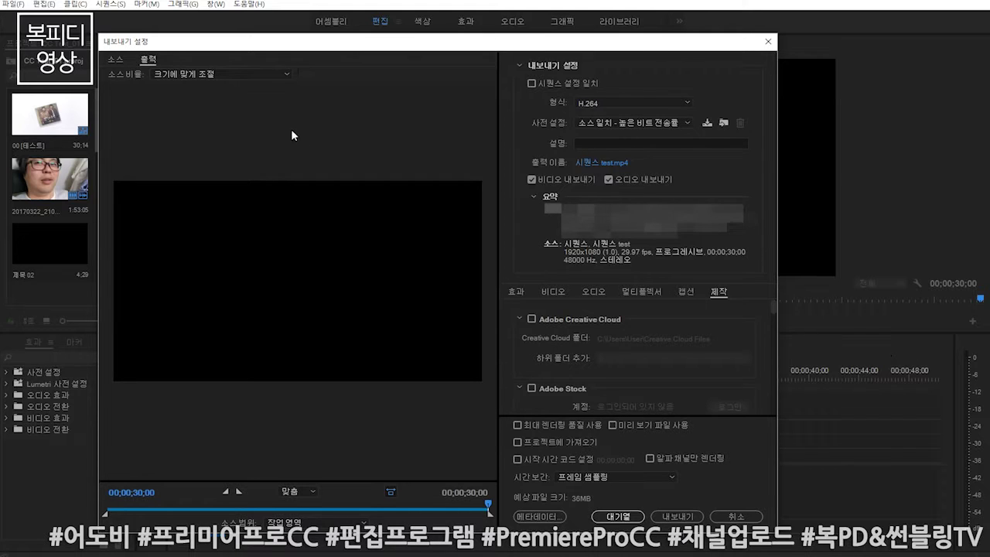
Keep Source Scaling at Scale To Fit, leaving the preset as Custom (사용자 정의).
click(223, 73)
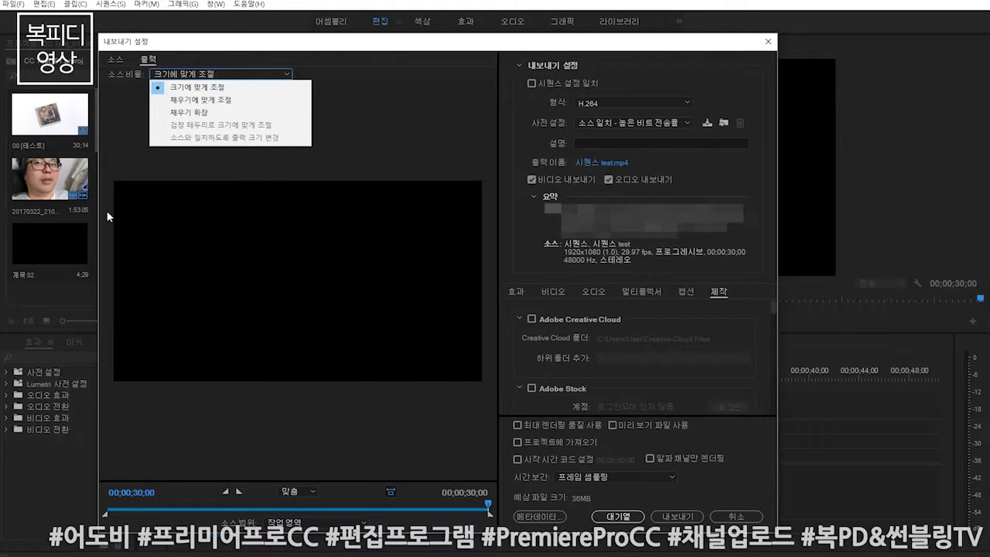
mouse_move(317, 507)
mouse_down()
mouse_move(168, 506)
mouse_move(407, 506)
mouse_up()
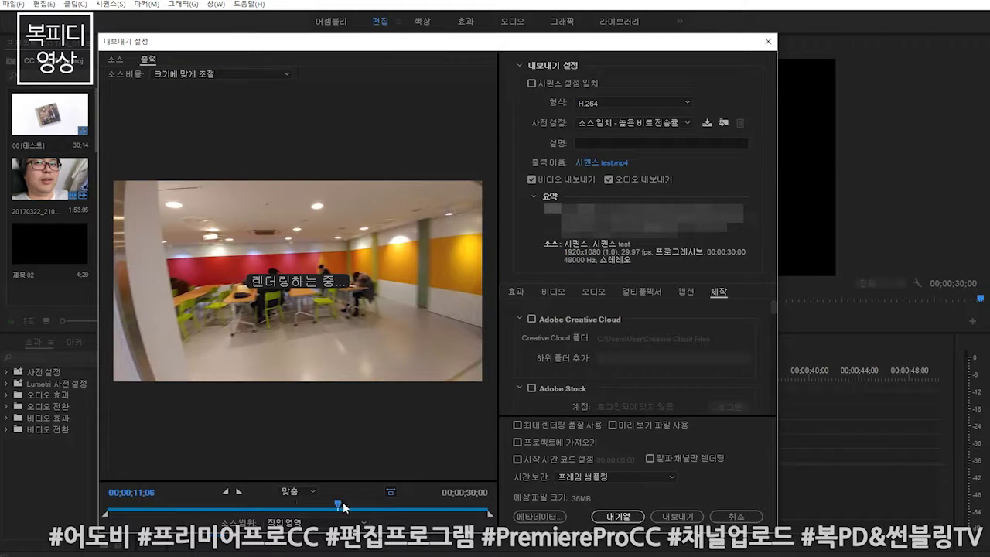
click(187, 74)
click(195, 112)
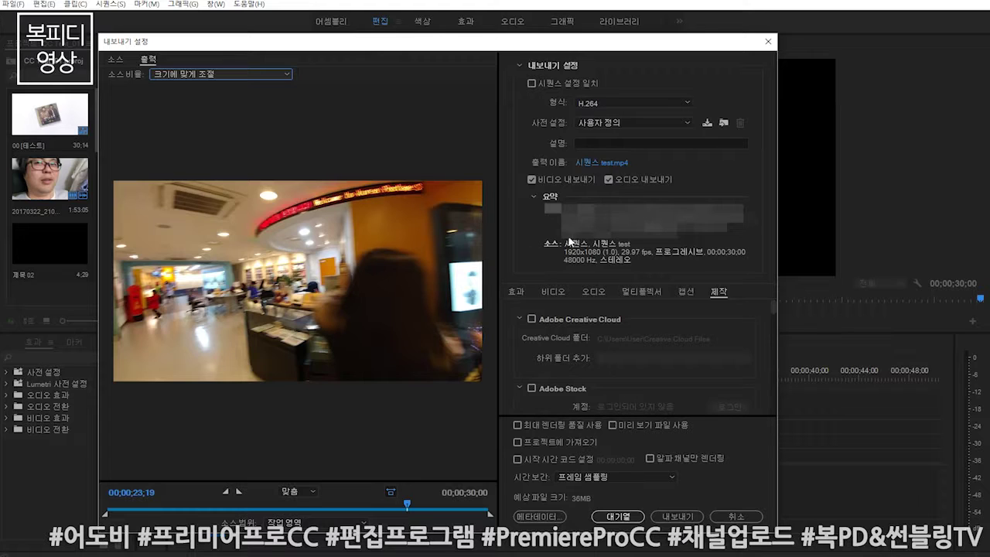
click(682, 102)
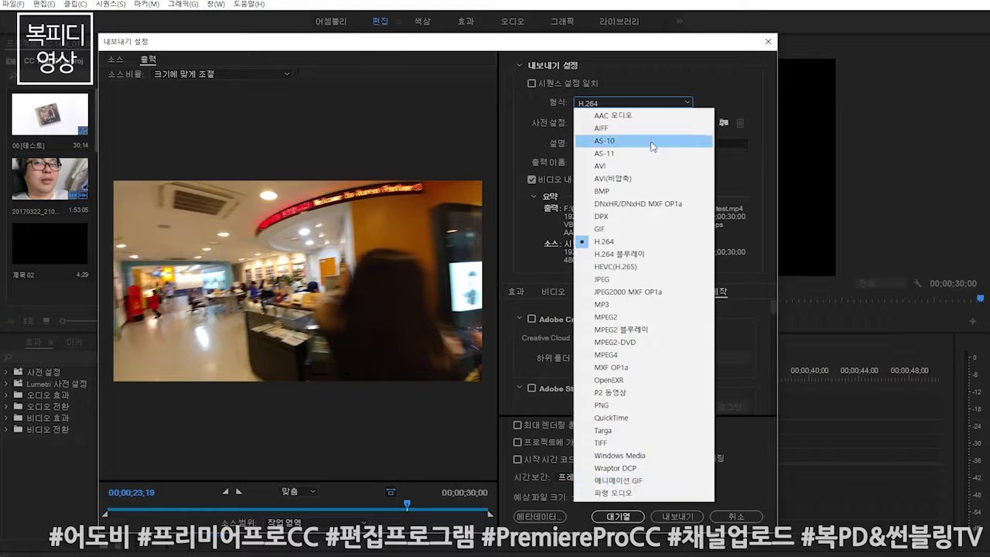
Keep H.264 and apply the YouTube 1080p HD preset, checking its 1920×1080 video and AAC audio settings.
click(628, 241)
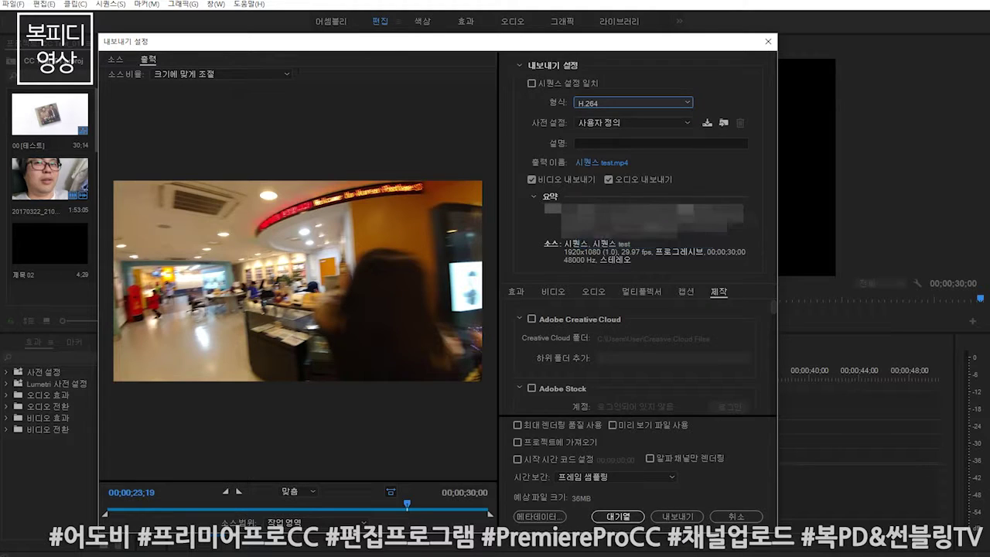
click(675, 126)
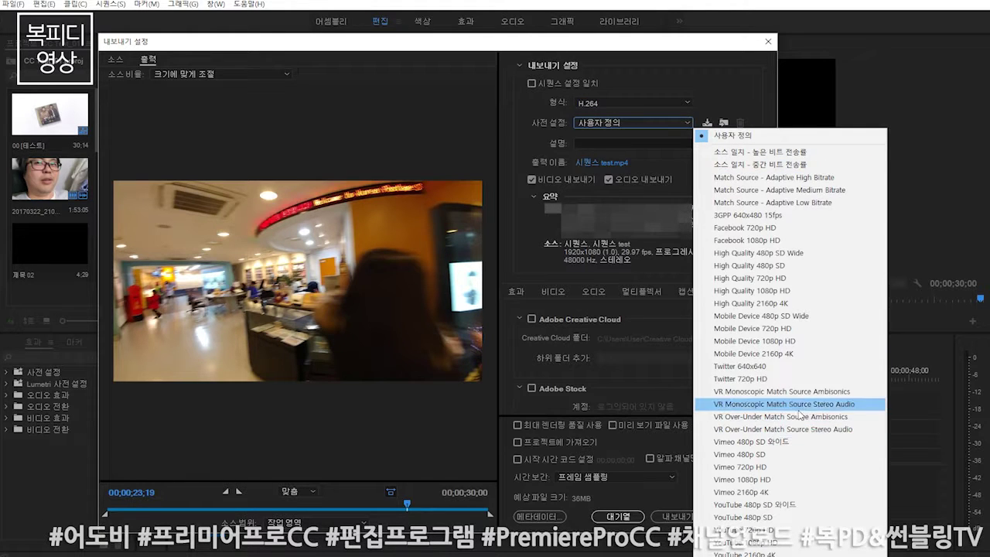
click(795, 267)
click(655, 126)
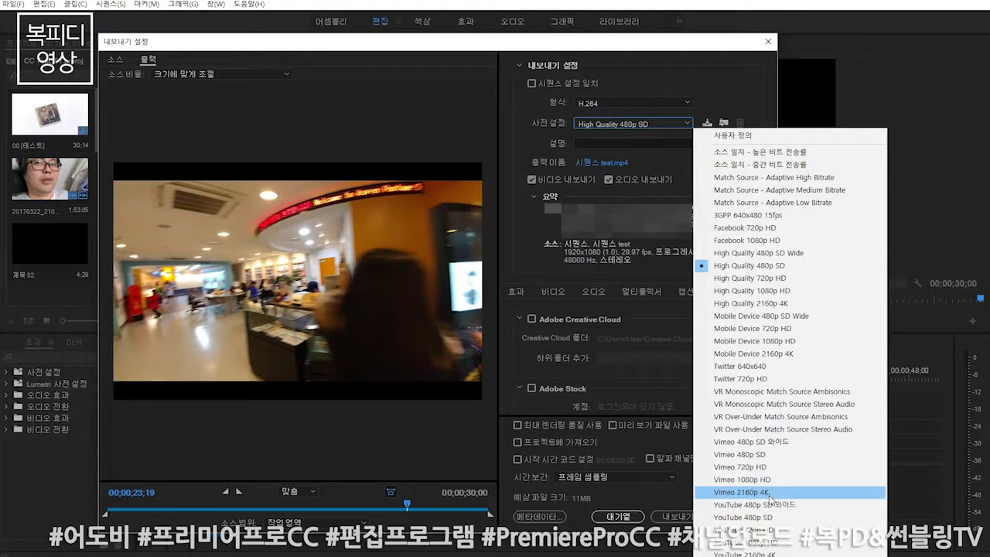
click(765, 542)
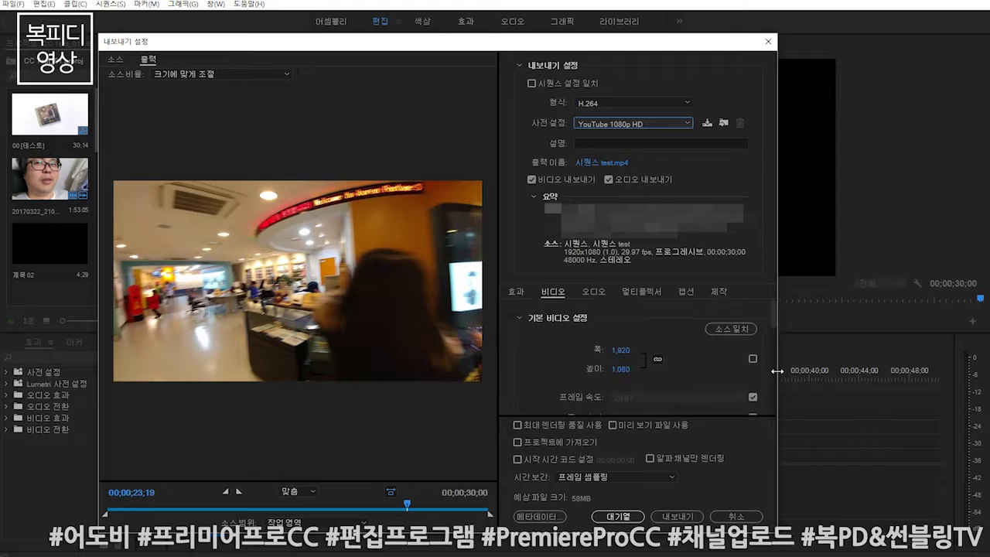
drag(770, 319, 775, 408)
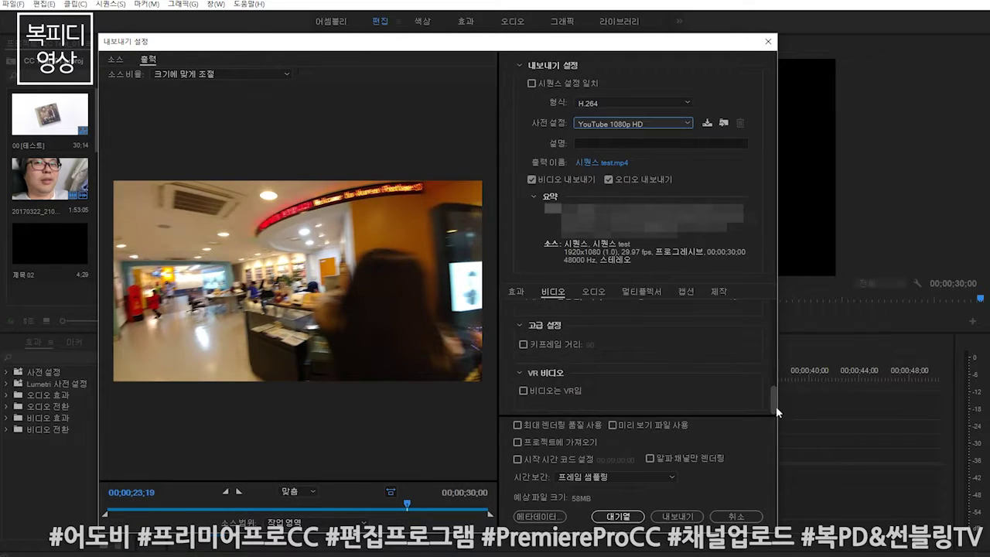
click(594, 291)
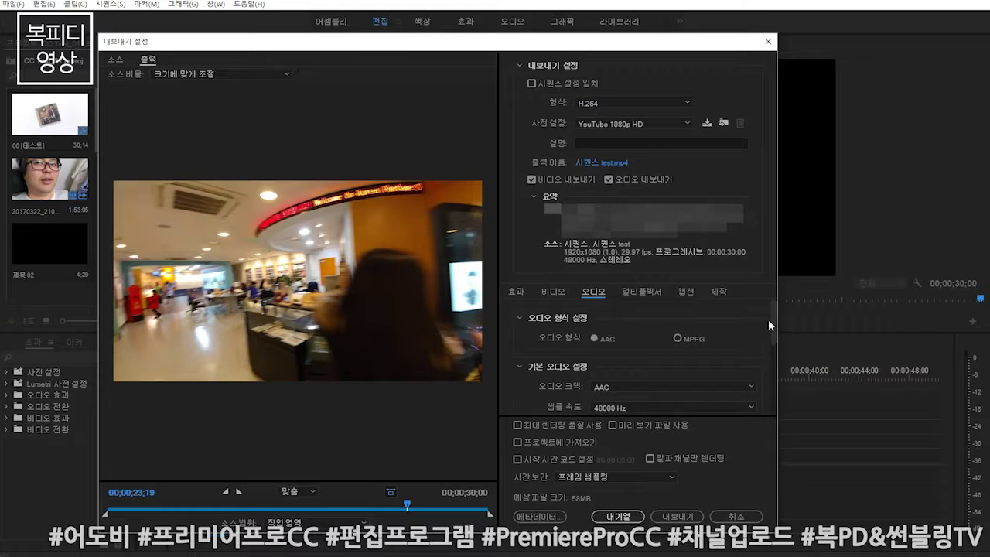
drag(768, 323, 773, 388)
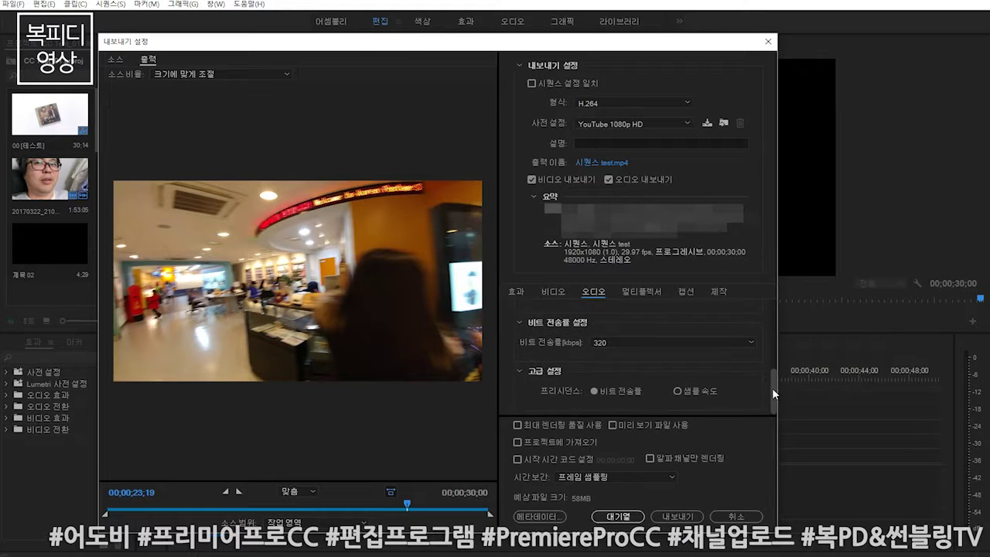
drag(772, 397, 773, 323)
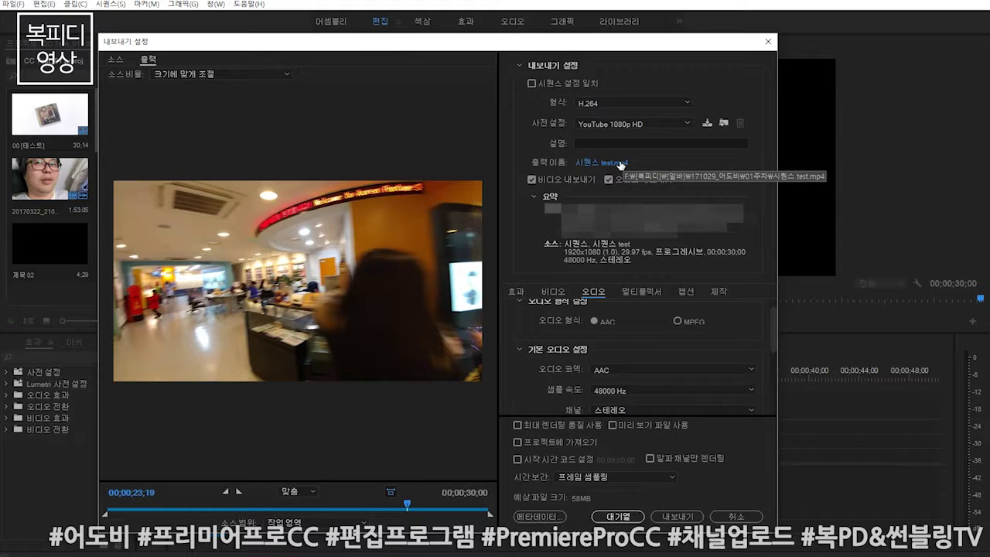
Confirm the output file as 시퀀스 test.mp4 and show the Publish (제작) options.
click(621, 164)
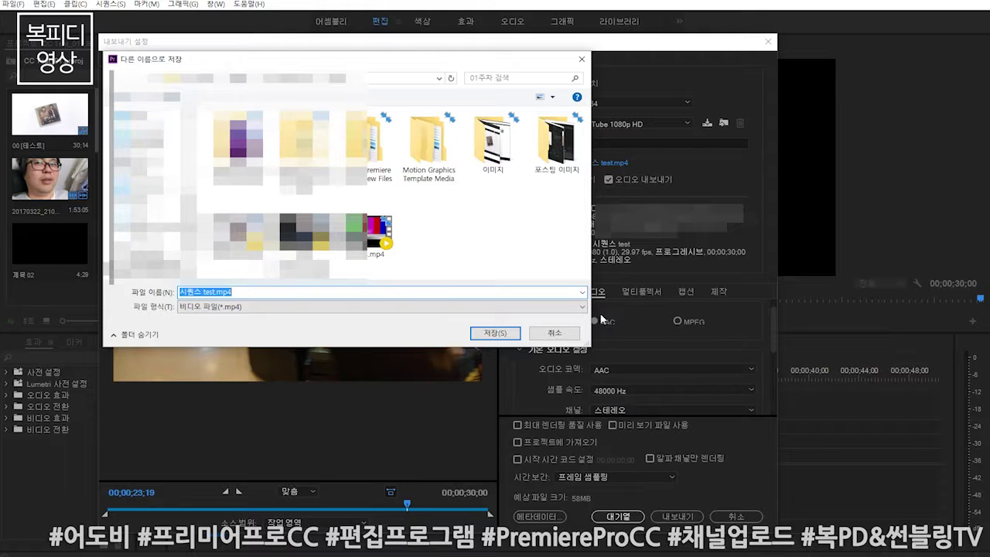
click(492, 333)
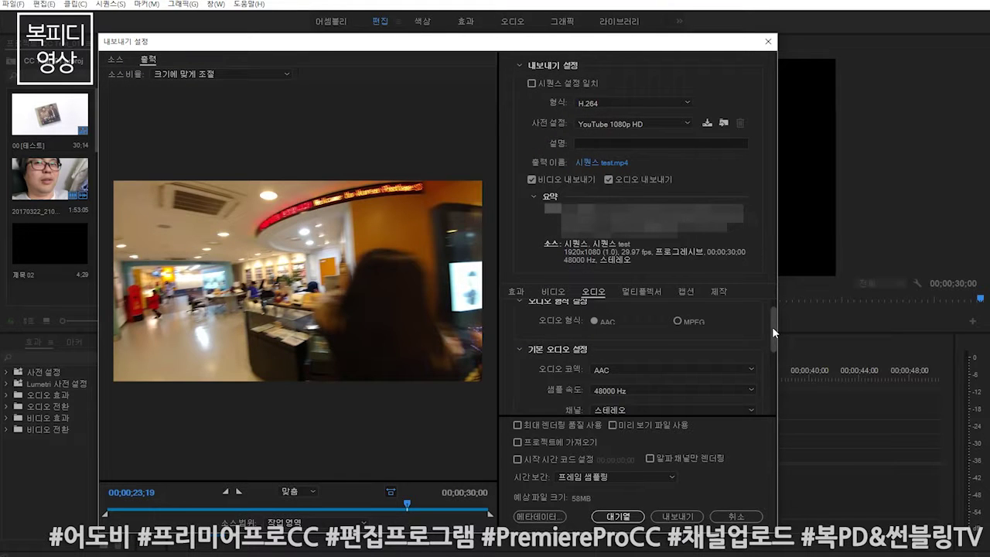
click(720, 291)
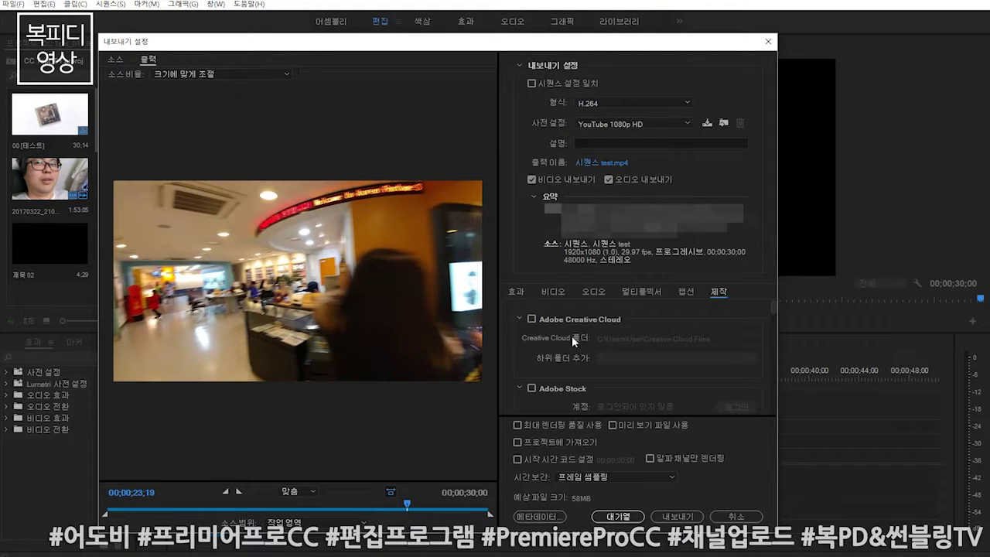
Turn on YouTube publishing and sign in to the YouTube account with Google.
scroll(550, 358, down, 1)
scroll(569, 359, down, 1)
scroll(561, 362, down, 1)
scroll(560, 357, down, 1)
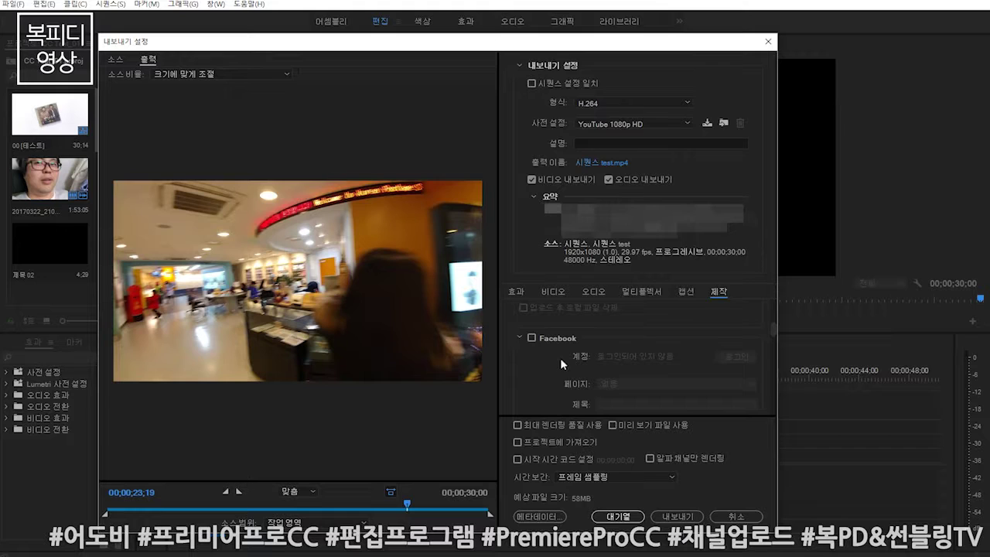
scroll(563, 349, down, 1)
scroll(561, 351, down, 1)
scroll(560, 352, down, 1)
scroll(560, 352, down, 1)
scroll(560, 350, down, 1)
scroll(561, 350, down, 1)
scroll(562, 350, down, 1)
scroll(564, 350, down, 1)
scroll(566, 350, up, 1)
click(531, 327)
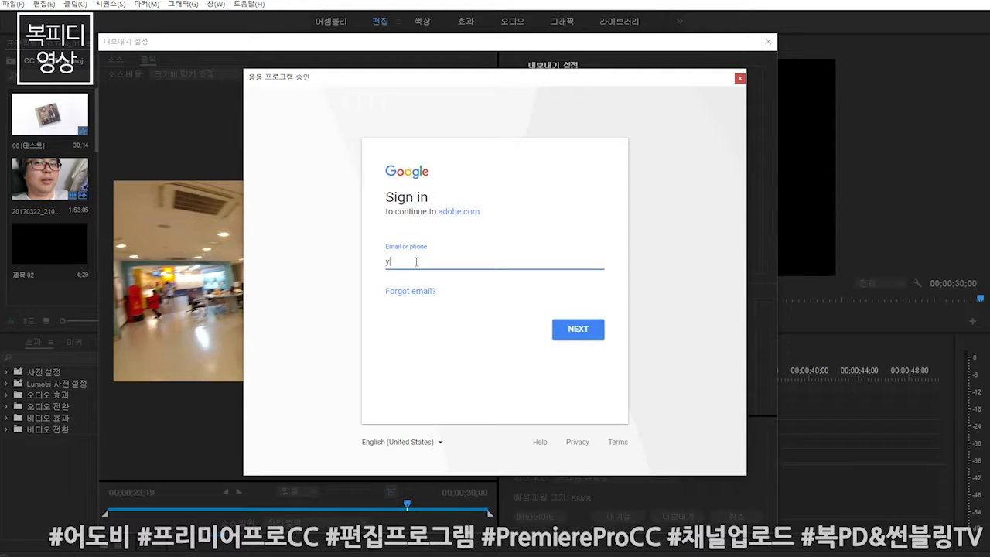
click(573, 380)
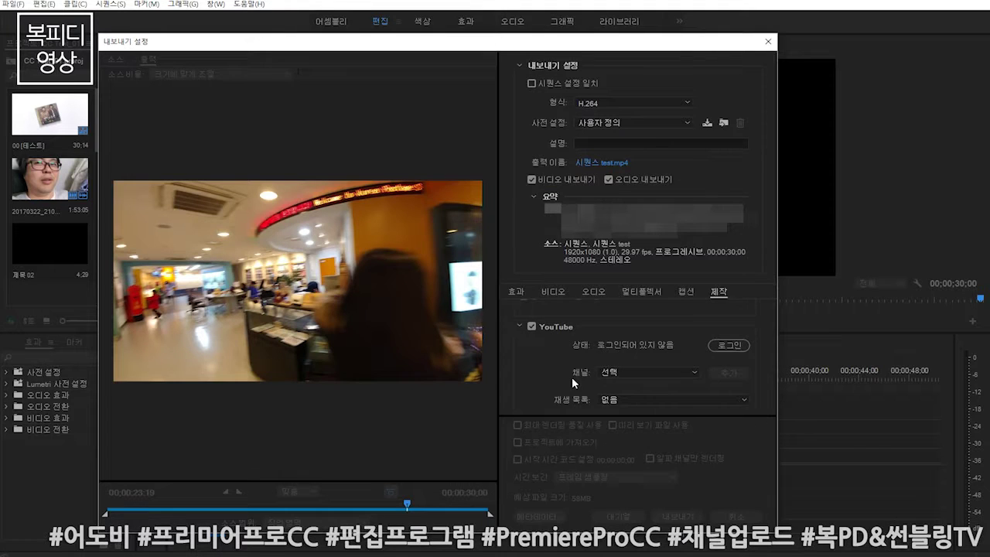
Keep the current YouTube channel and bring up the playlist choices.
click(656, 372)
click(607, 352)
scroll(538, 358, down, 1)
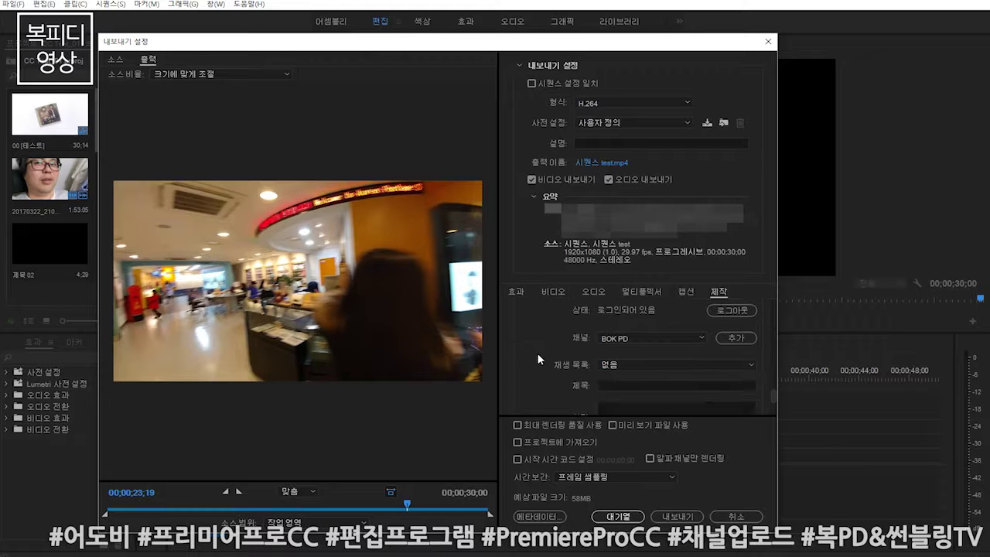
click(611, 363)
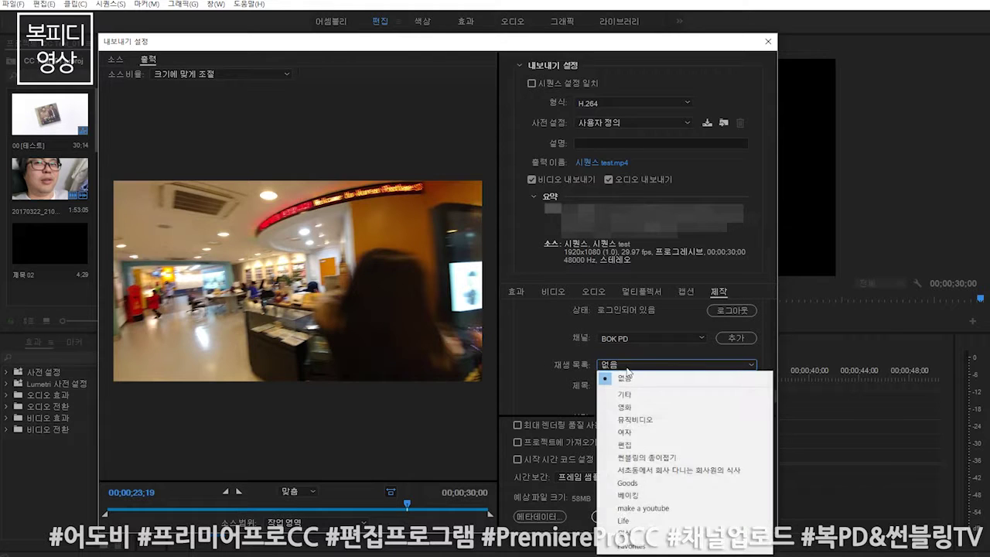
Send the upload to the 'make a youtube' playlist and title it '프리미어프로 직접 업로드'.
click(666, 508)
scroll(539, 351, down, 1)
click(634, 351)
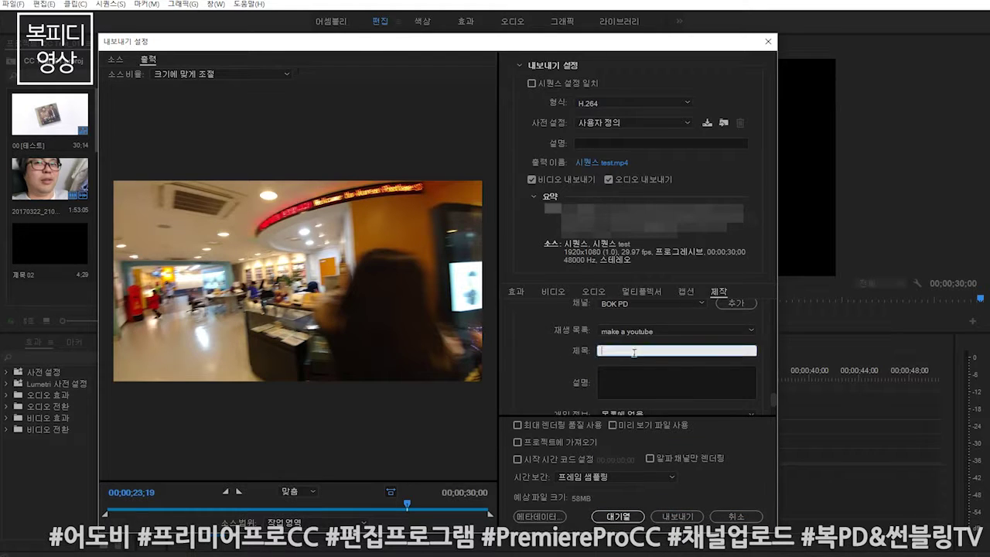
text(d)
key(BackSpace)
text(프리미어프로 직접 ㅇ업로드)
Add description '테스트' and tag '어도비프리미어', then start the export and upload.
click(709, 385)
text(테스트ㄱ)
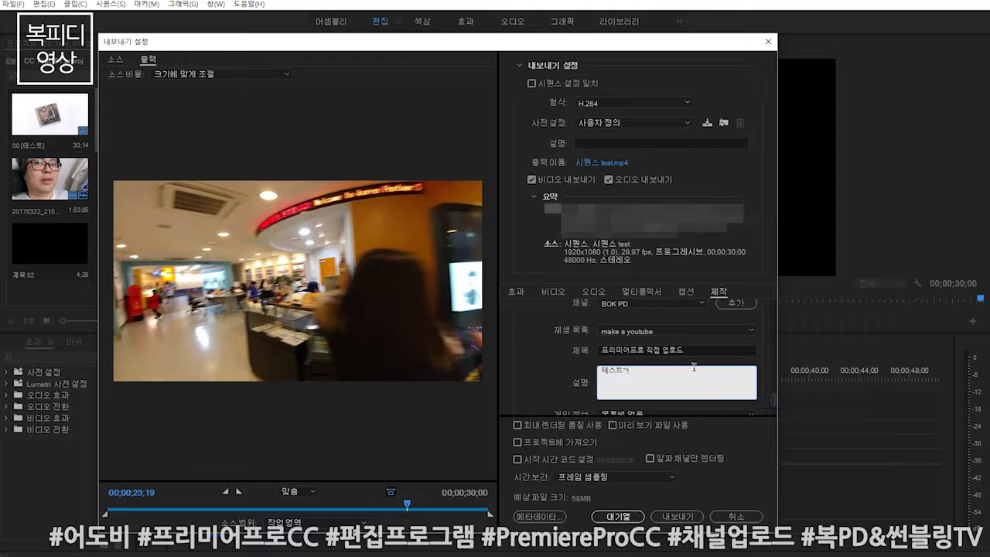
scroll(566, 358, down, 1)
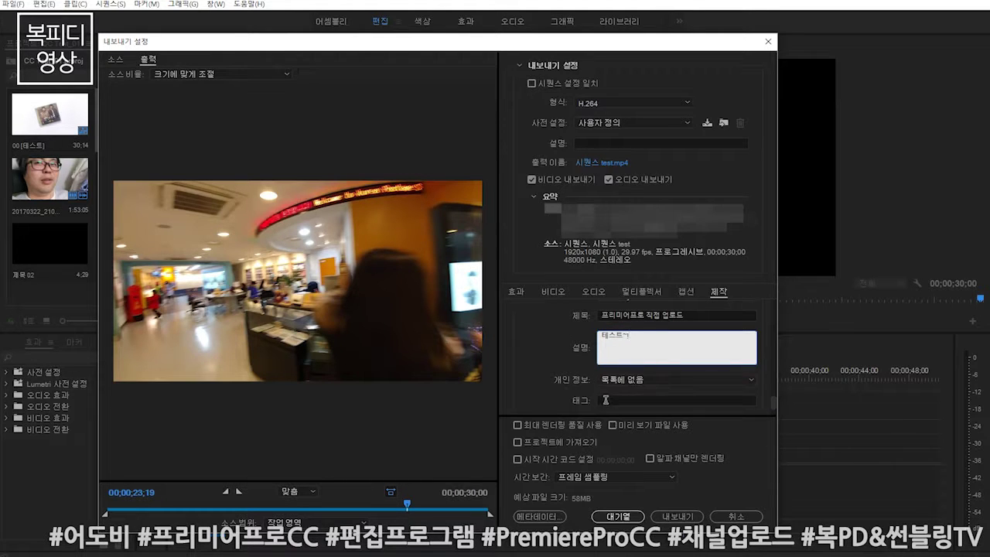
click(724, 401)
text(어도비프리미어)
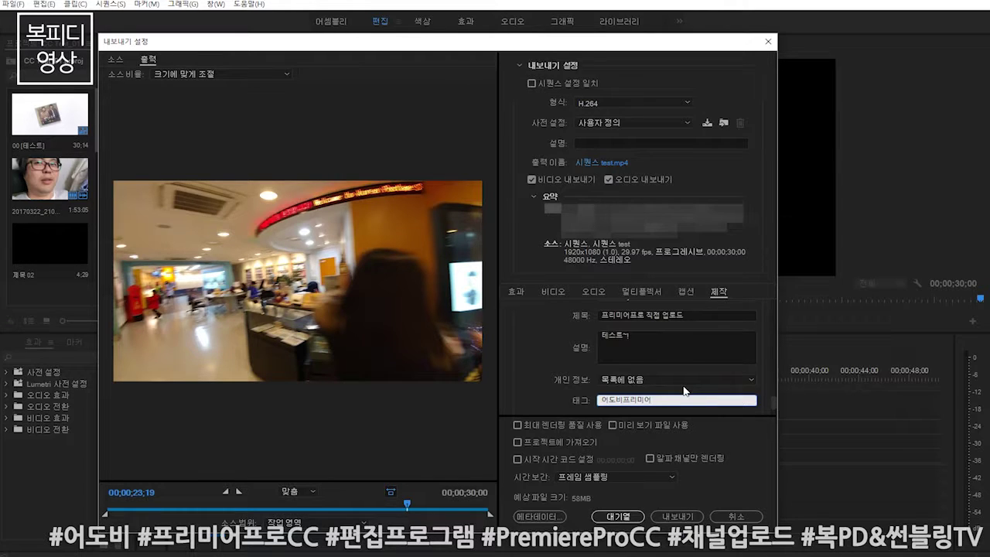
click(619, 514)
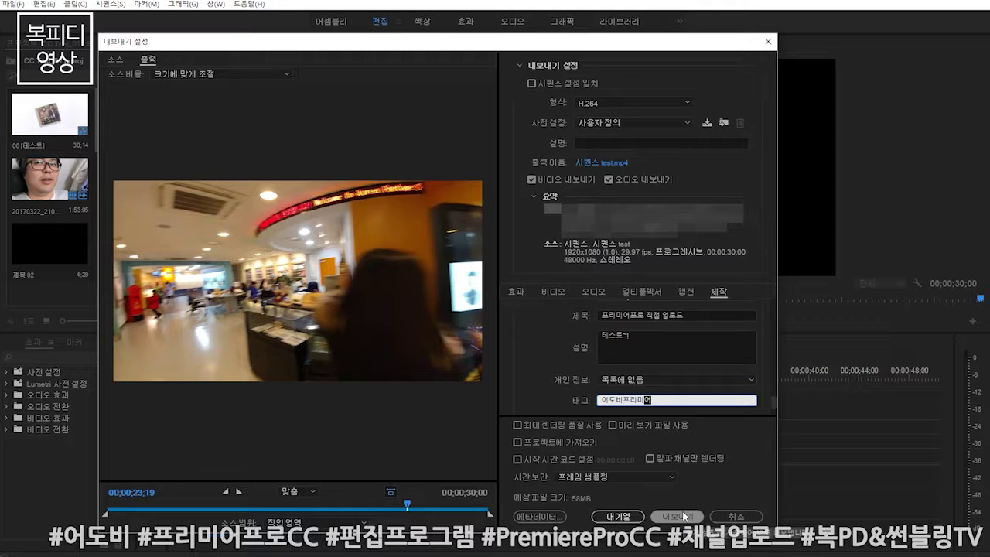
click(683, 516)
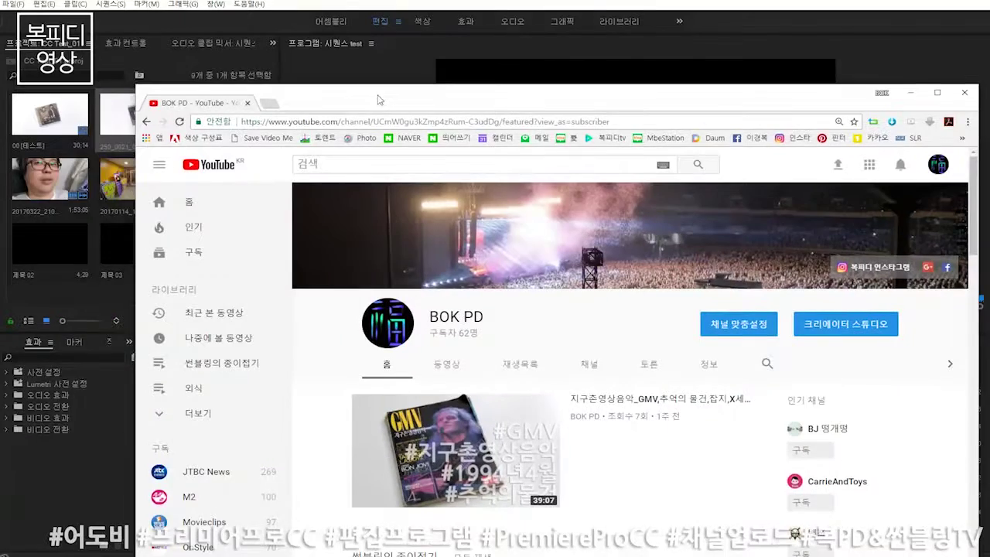
Bring the browser window showing the YouTube channel page fully into view.
drag(376, 98, 307, 46)
mouse_move(518, 203)
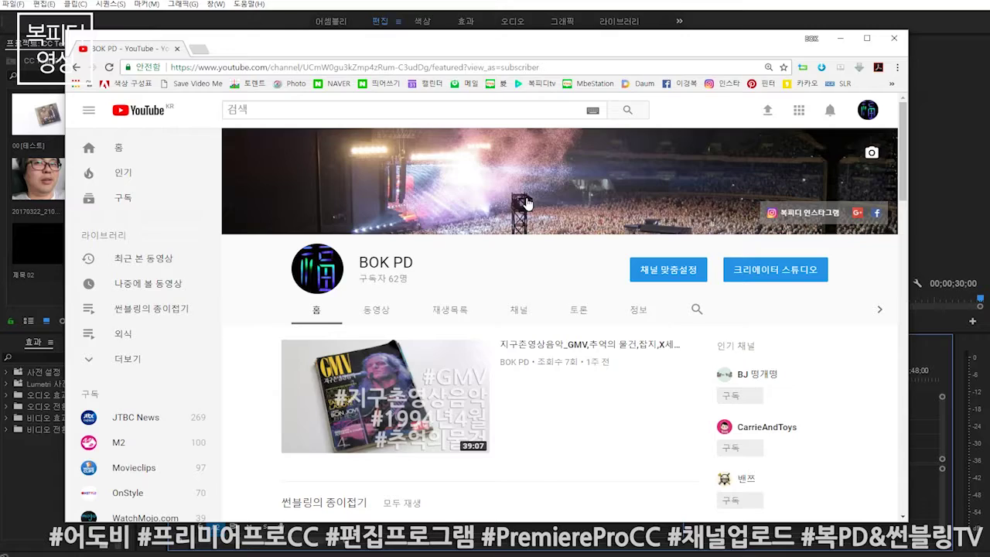
Check the channel's videos, then scroll the home page to the make a youtube playlist's 0:31 upload.
click(376, 311)
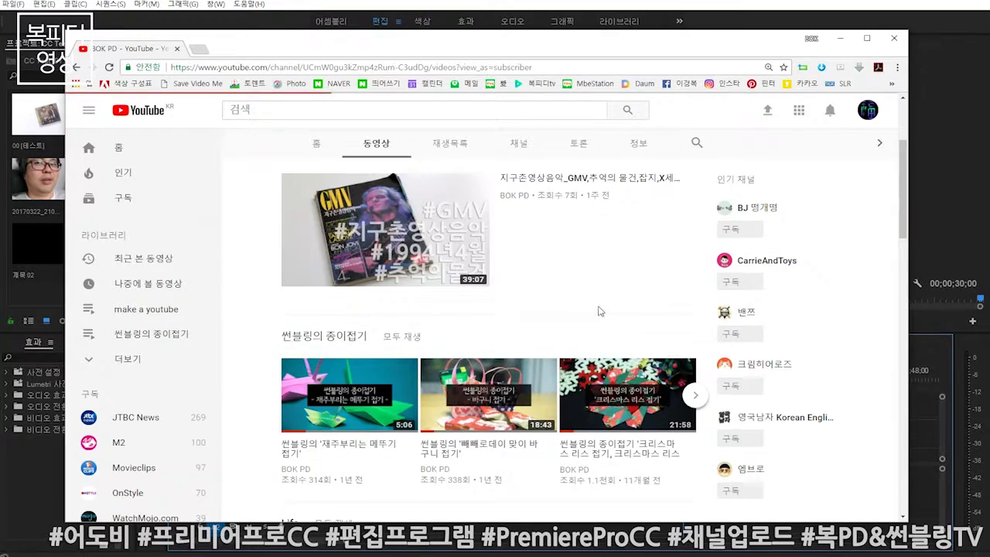
scroll(444, 360, down, 2)
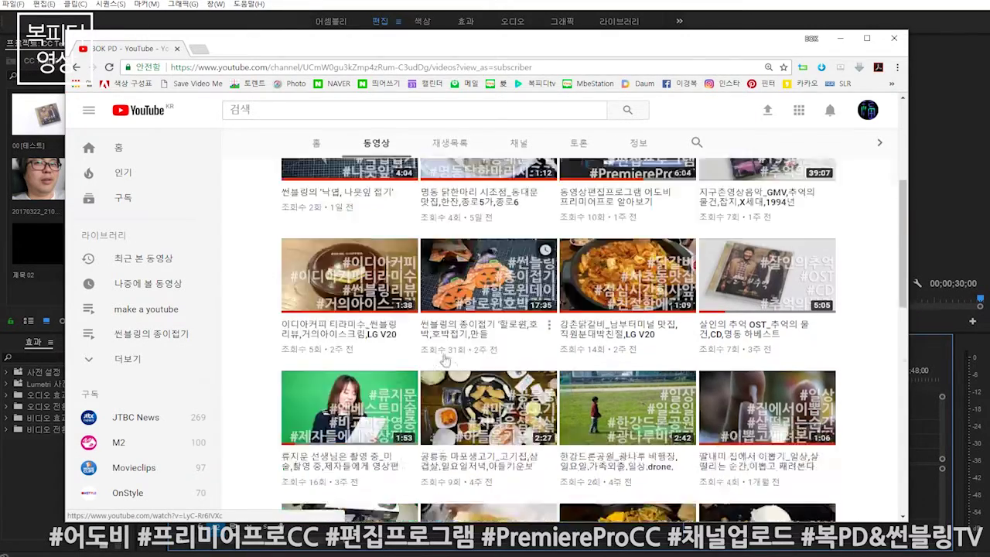
scroll(444, 359, down, 5)
scroll(433, 351, up, 10)
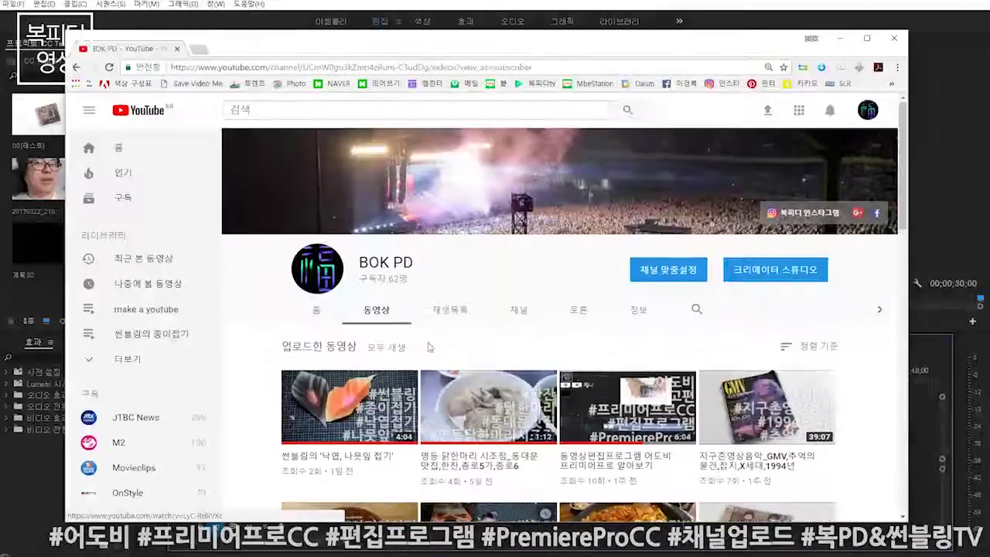
click(317, 310)
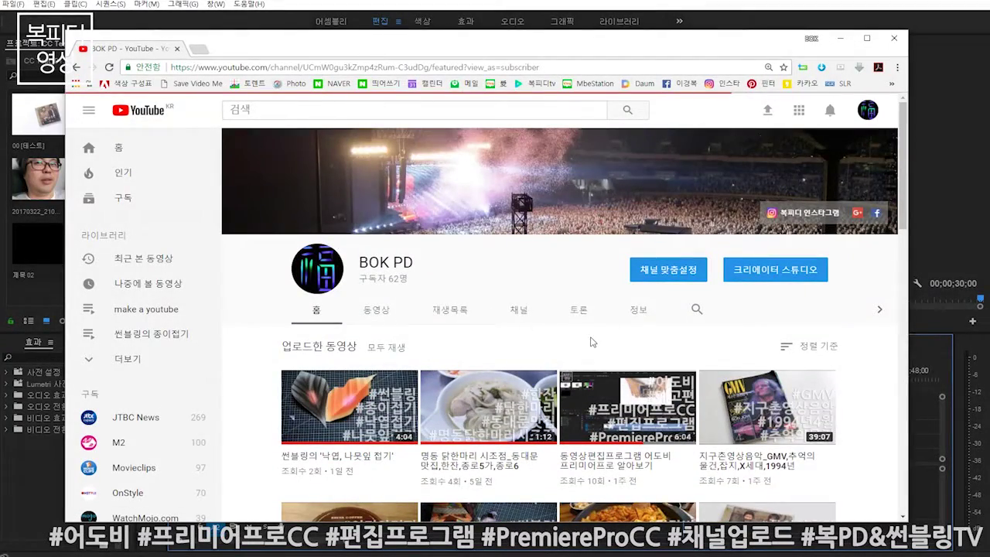
scroll(592, 341, down, 4)
scroll(594, 341, down, 5)
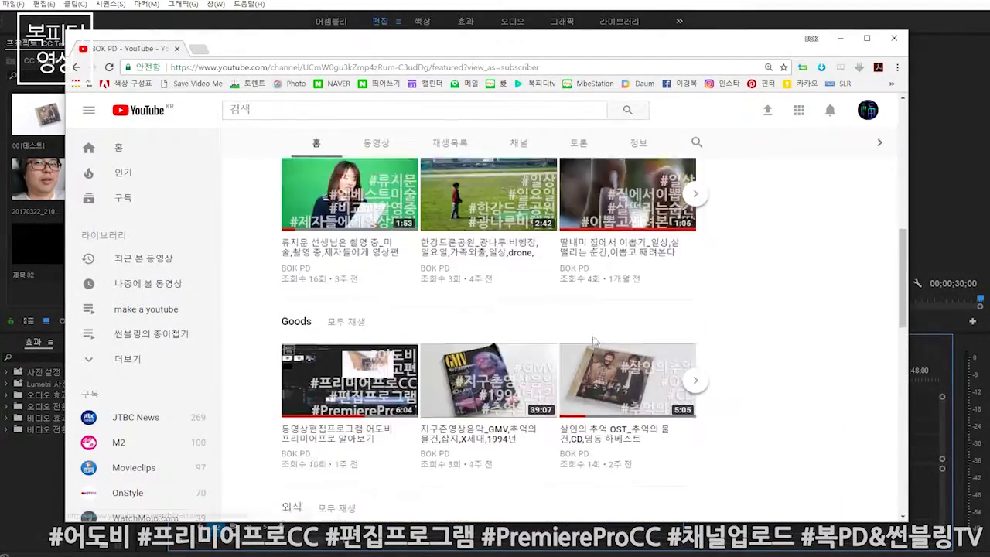
scroll(594, 340, down, 3)
scroll(356, 325, down, 3)
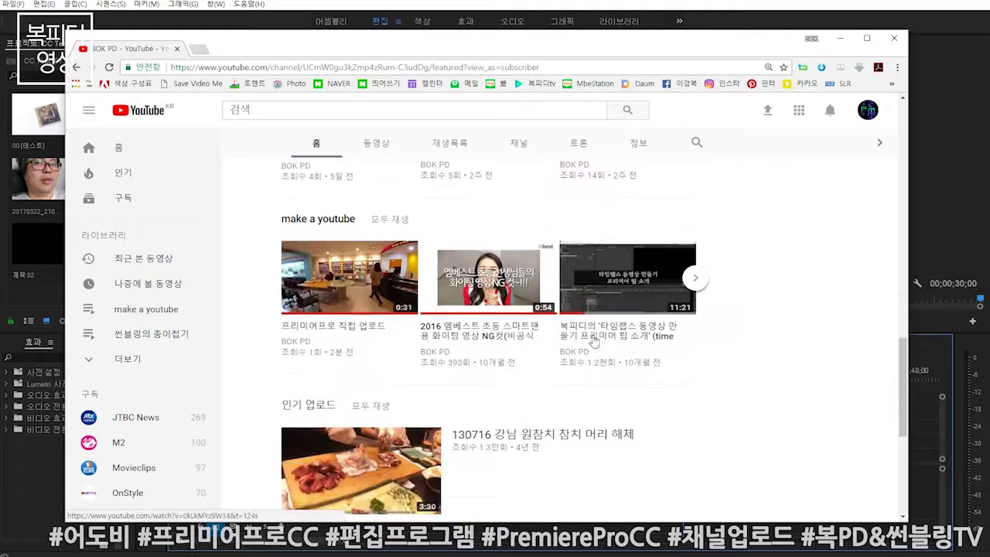
Open the uploaded video '프리미어프로 직접 업로드' and check its available quality options.
click(325, 310)
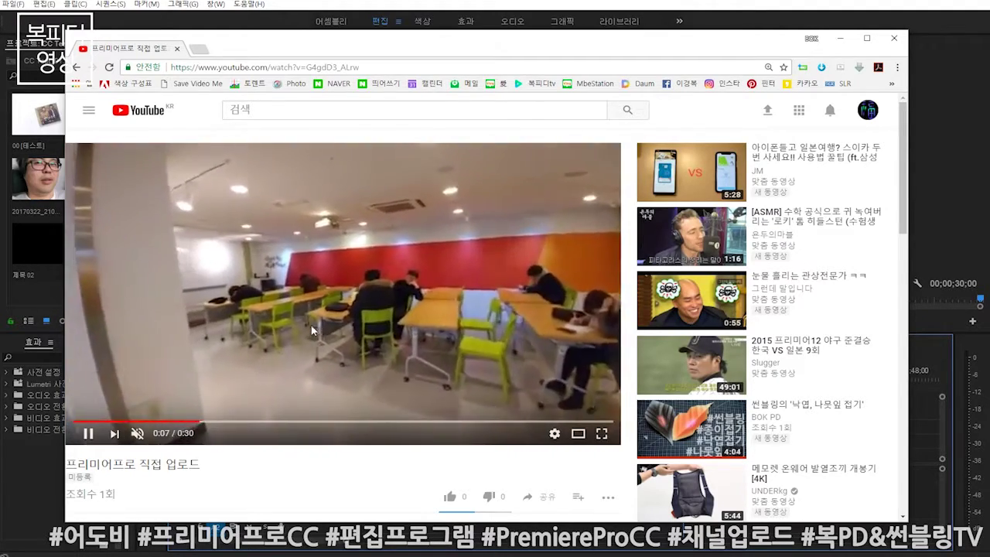
click(554, 433)
click(571, 408)
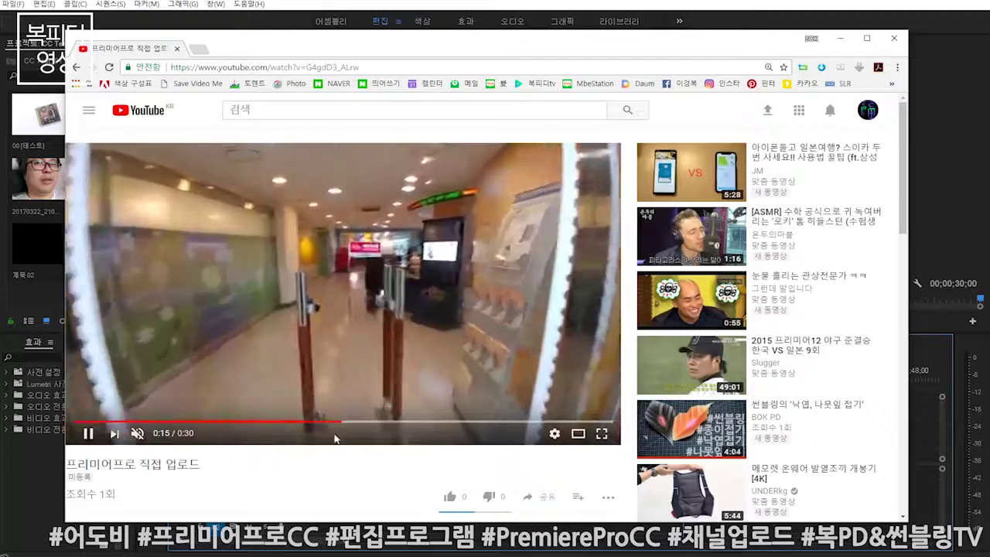
click(555, 433)
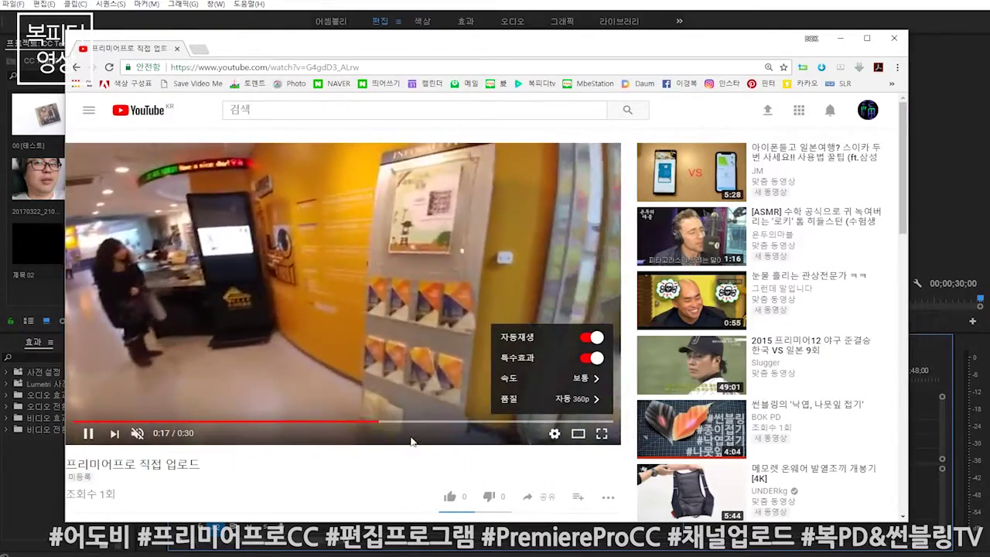
click(398, 433)
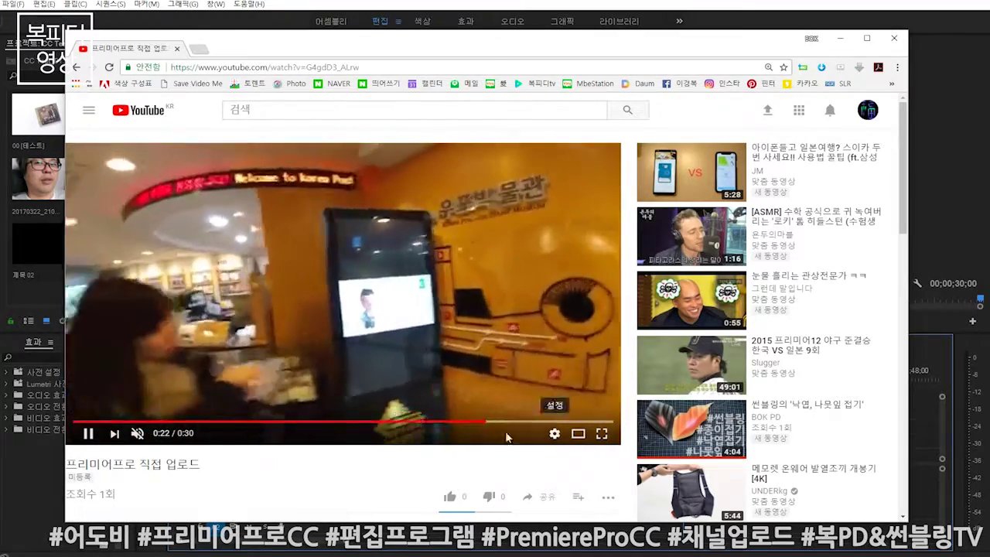
Scrub the video forward to 0:12, then ahead to about 0:22.
click(291, 423)
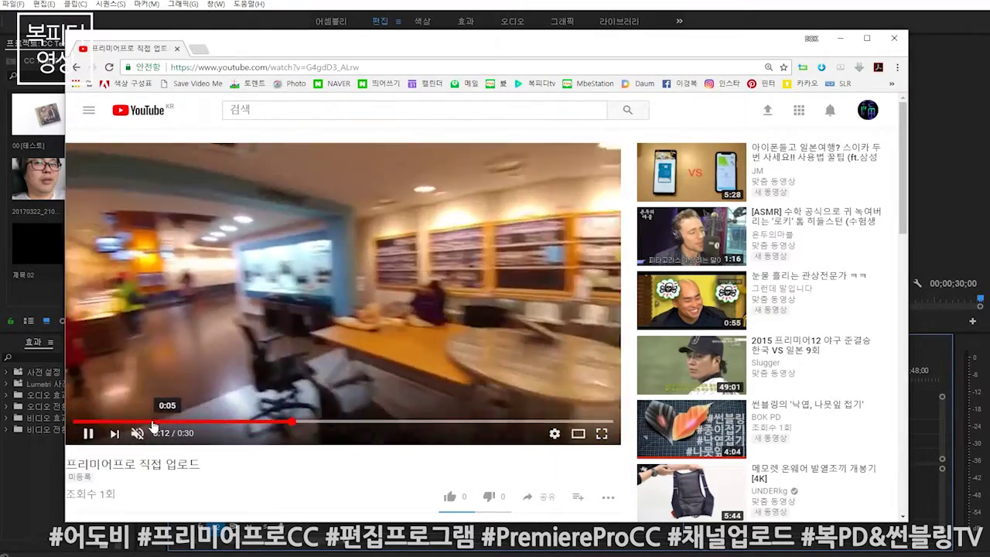
drag(101, 423, 291, 424)
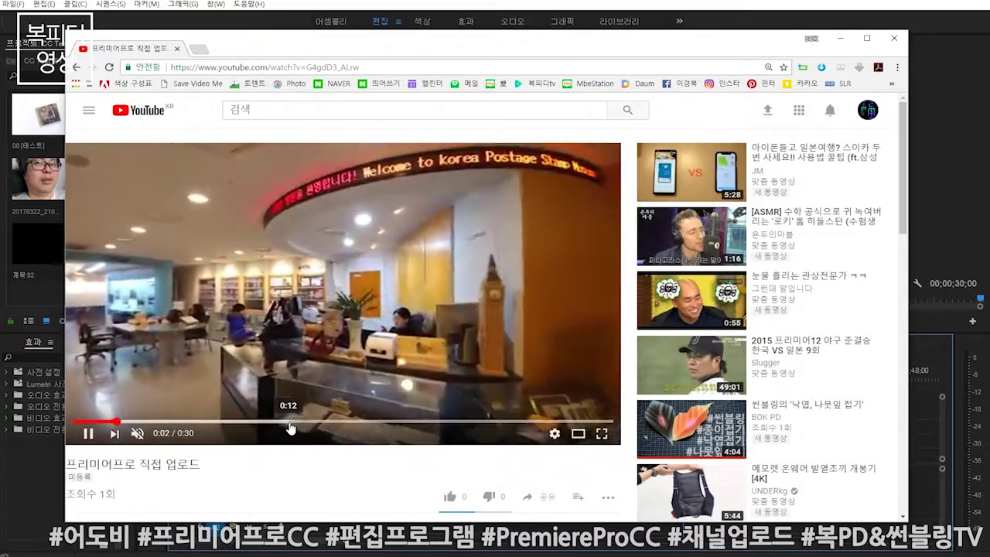
mouse_move(418, 425)
mouse_down()
mouse_move(491, 425)
mouse_move(146, 424)
mouse_up()
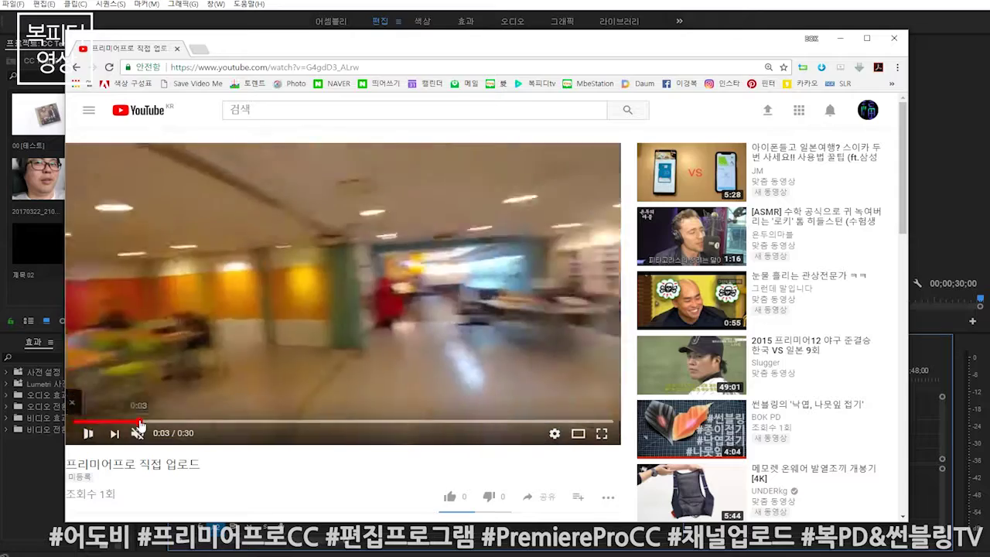
scroll(189, 428, down, 2)
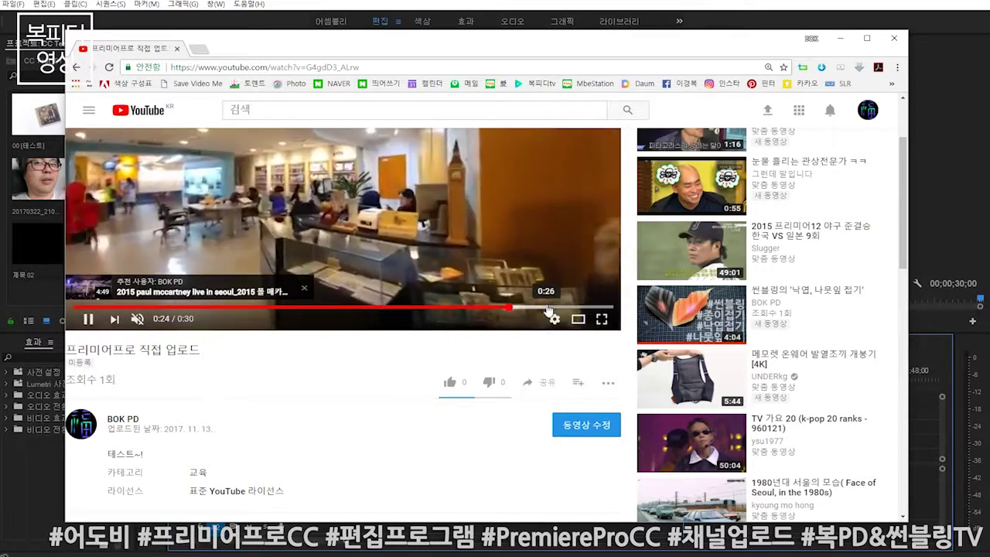
Restart the video from the beginning and pause it at 0:12.
click(93, 307)
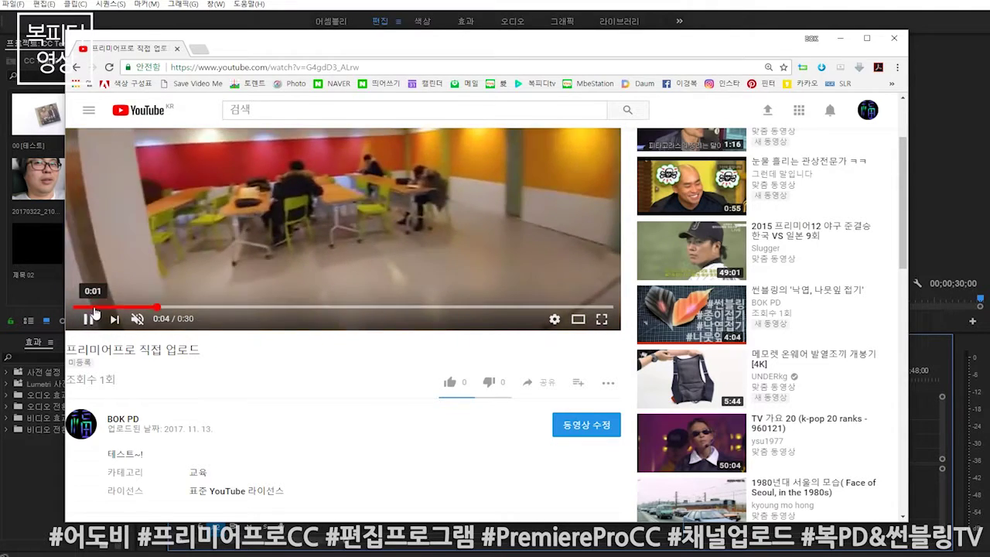
click(87, 318)
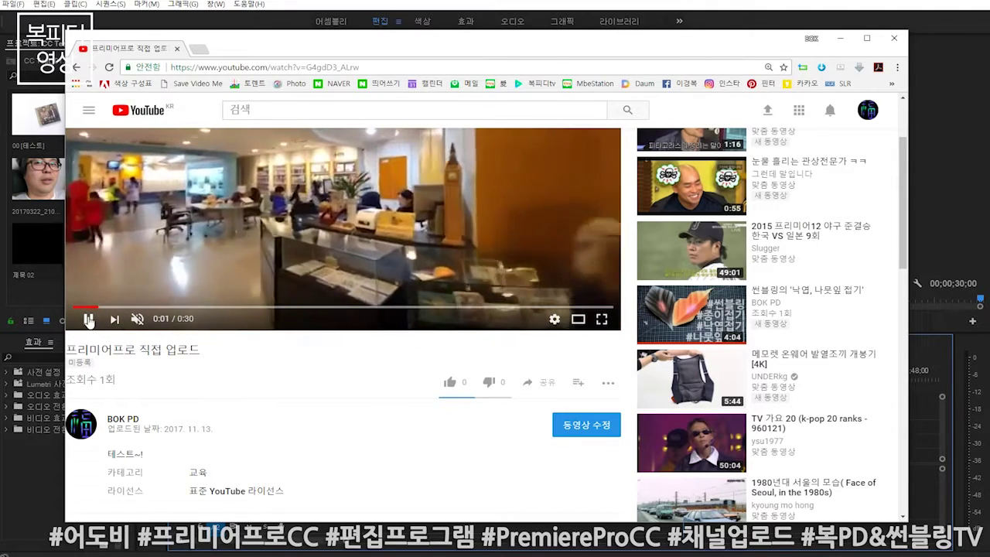
drag(147, 454, 122, 454)
click(433, 433)
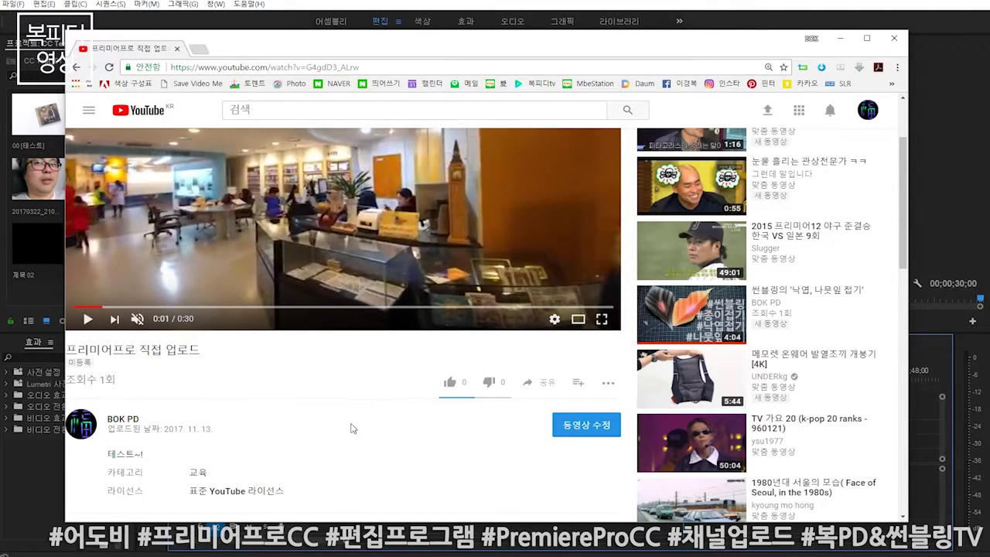
click(87, 433)
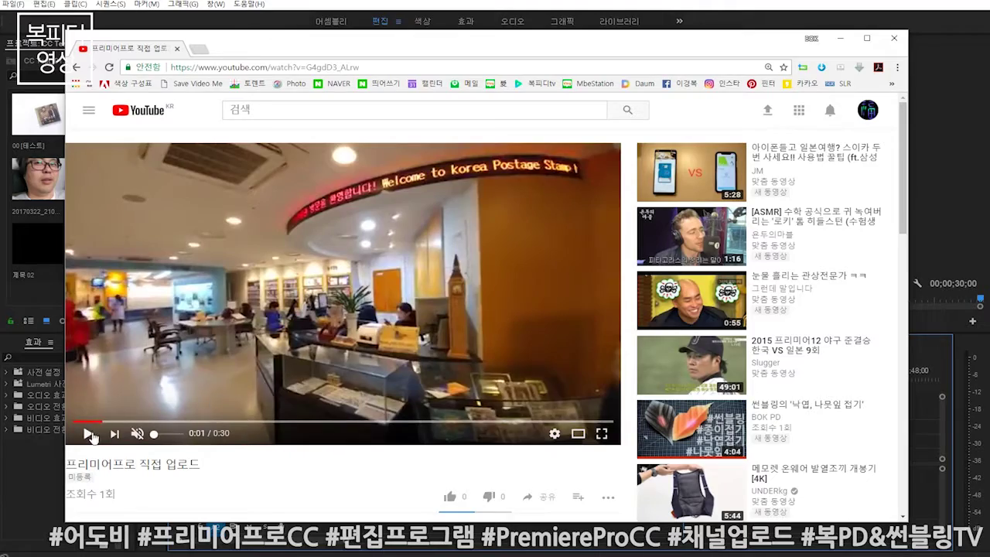
click(246, 422)
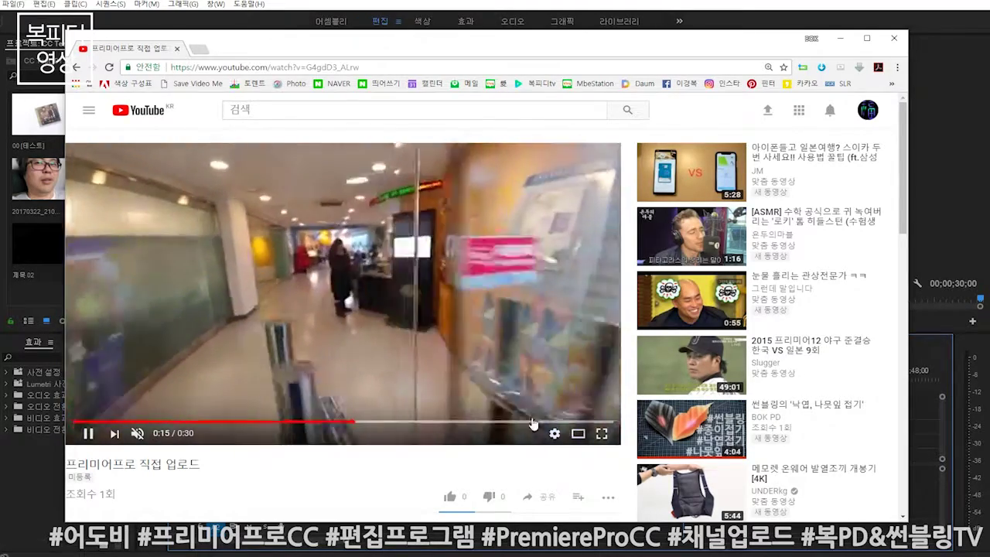
click(236, 172)
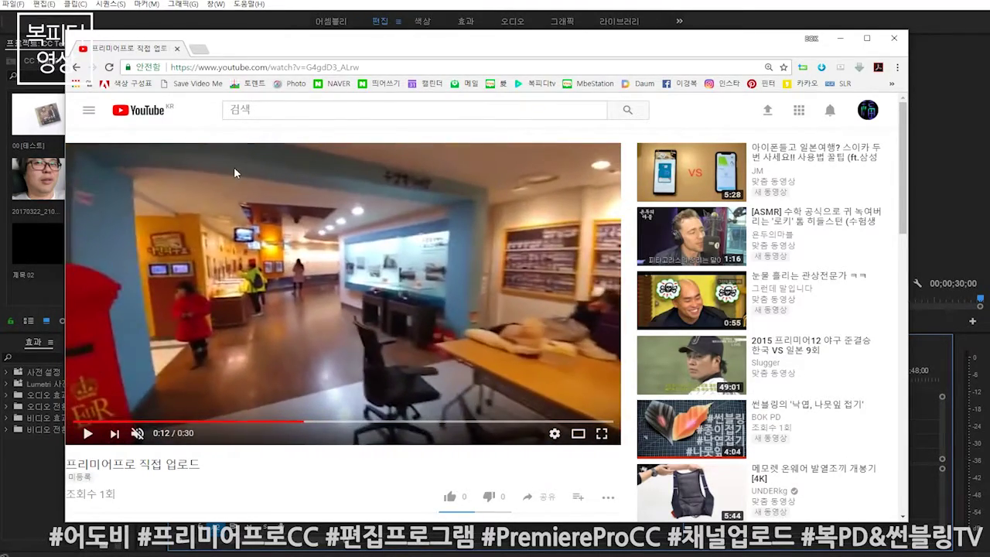
click(867, 114)
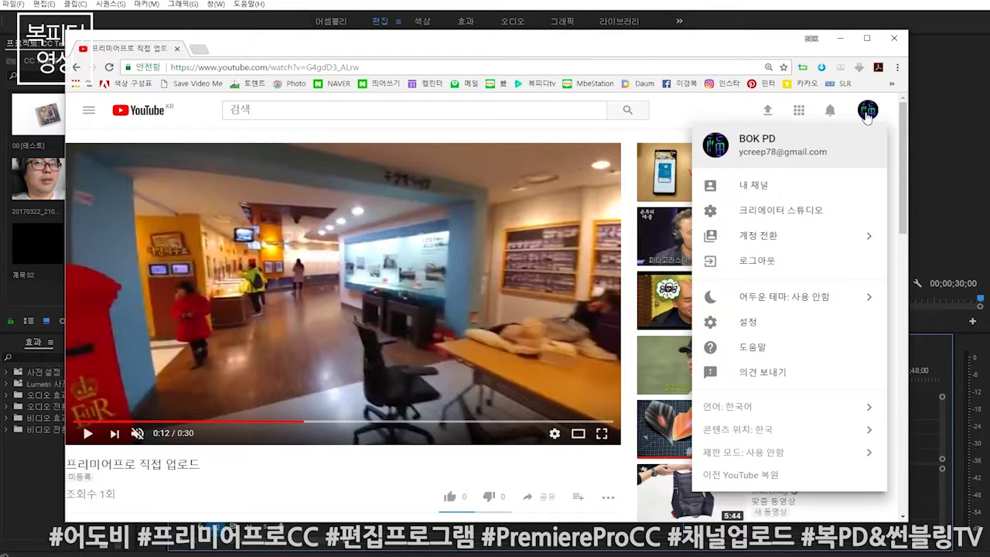
Choose 내 채널 from the account menu to go to your own channel.
click(748, 189)
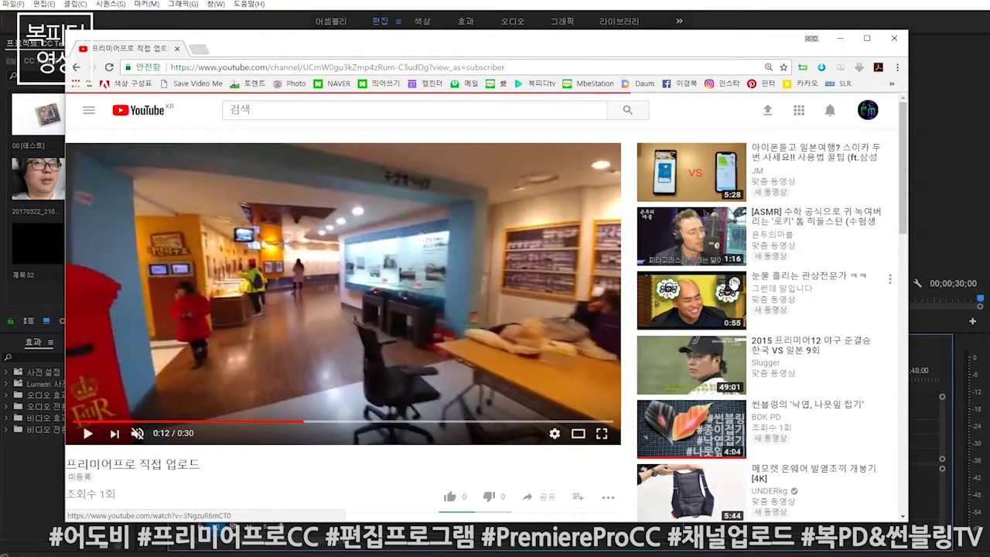